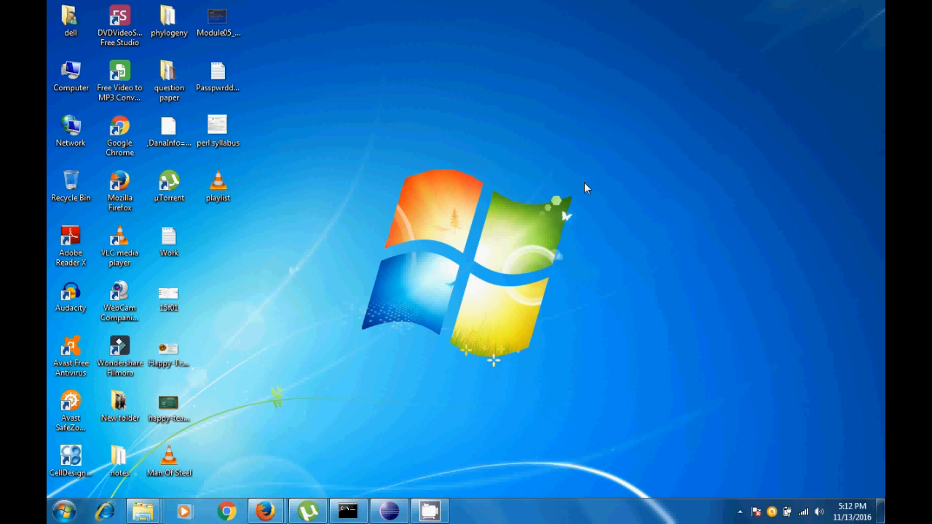
View the computer's basic system information to check the Windows edition and system type, then minimise the window
left_click(64, 512)
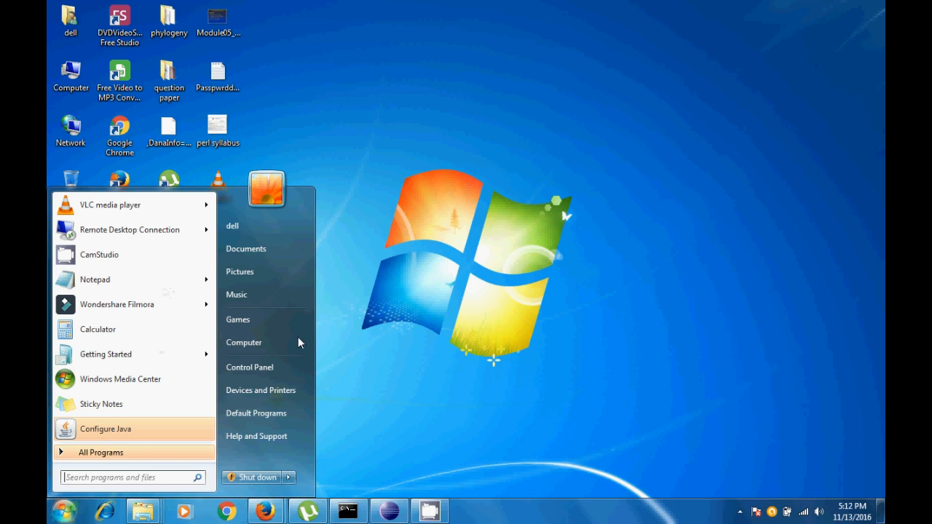
right_click(247, 347)
left_click(286, 459)
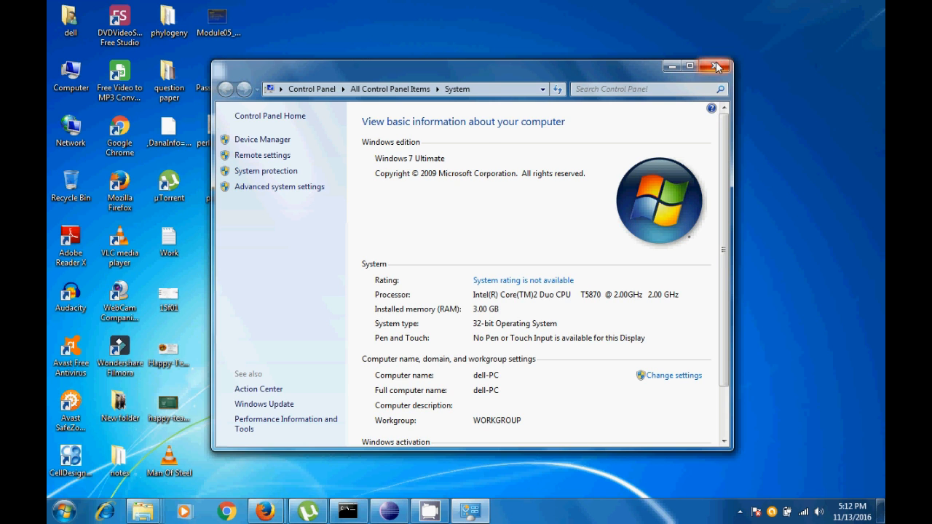
left_click(671, 67)
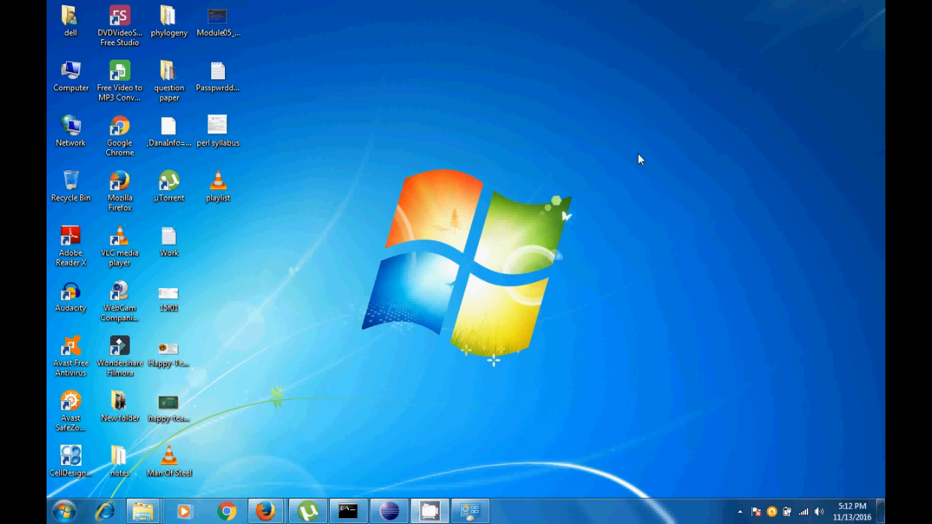
In Firefox, search Google for "java 1.8 32 bit windows 7 download" and show the results of all types
mouse_move(265, 512)
left_click(208, 451)
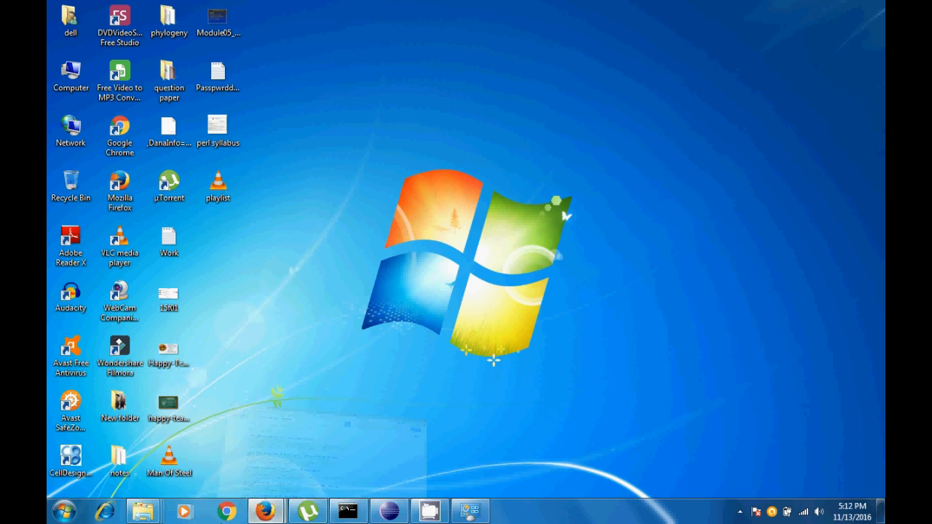
left_click(321, 66)
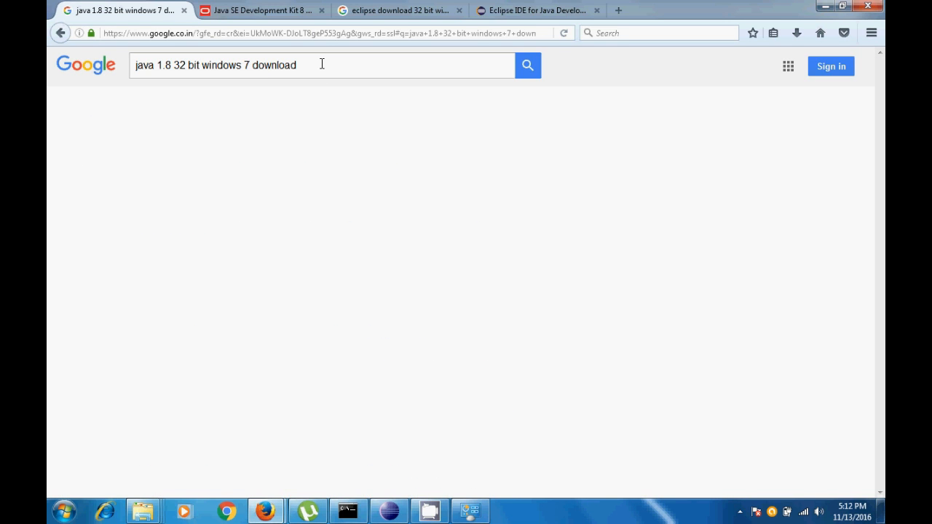
key("Return")
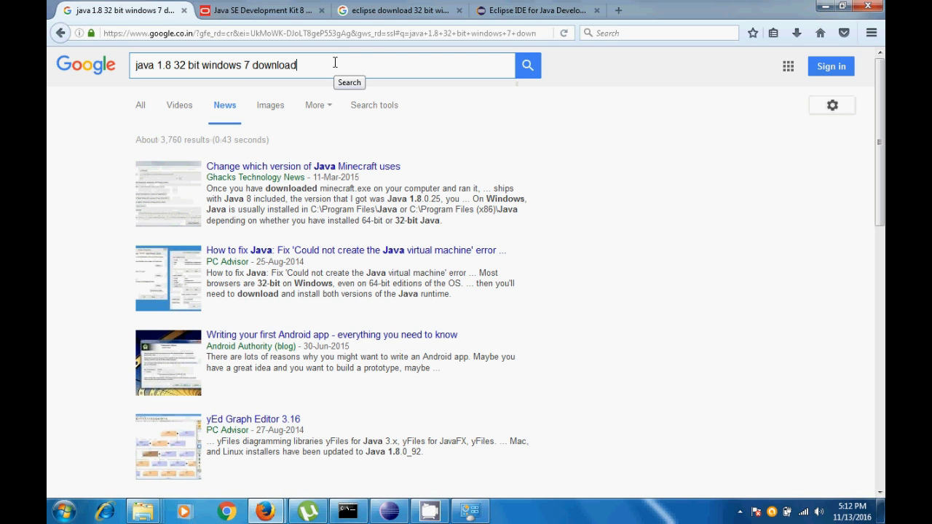
left_click(140, 107)
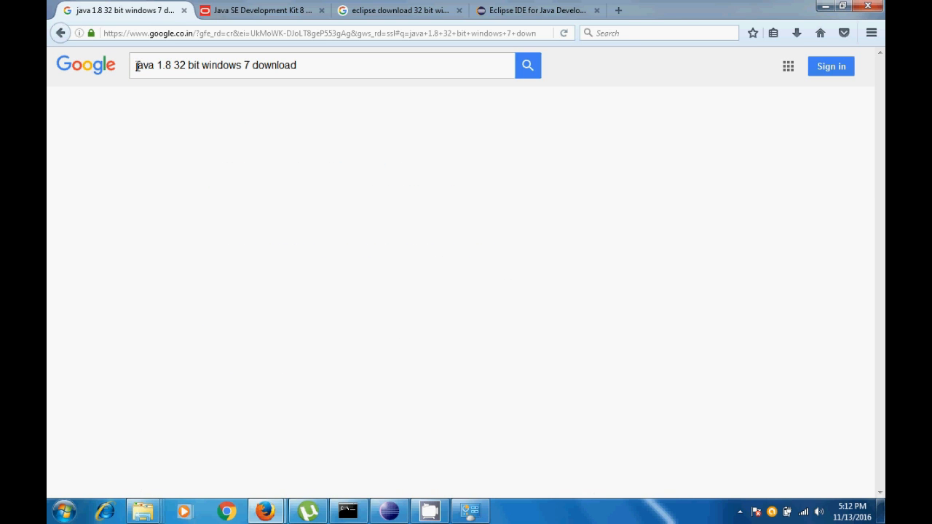
left_click_drag(172, 66, 97, 60)
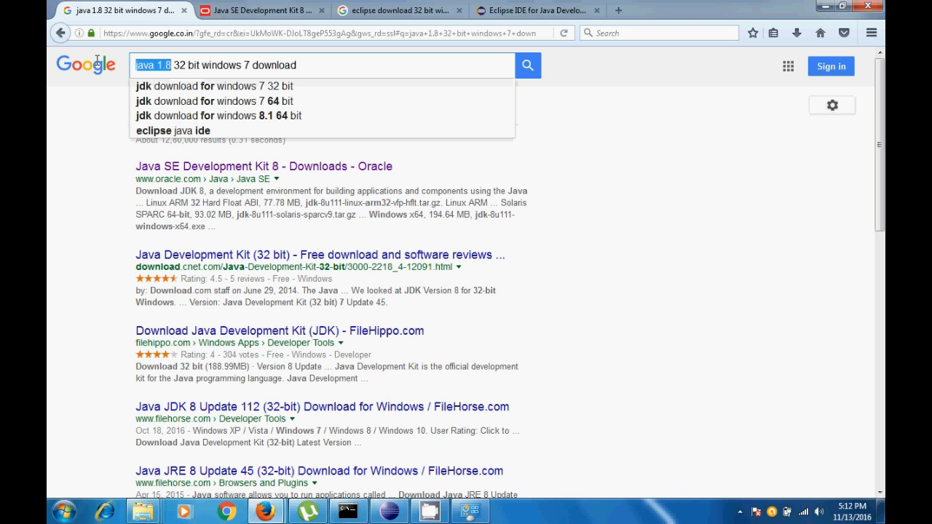
left_click(176, 64)
left_click_drag(175, 64, 263, 64)
left_click_drag(336, 64, 49, 64)
left_click(79, 189)
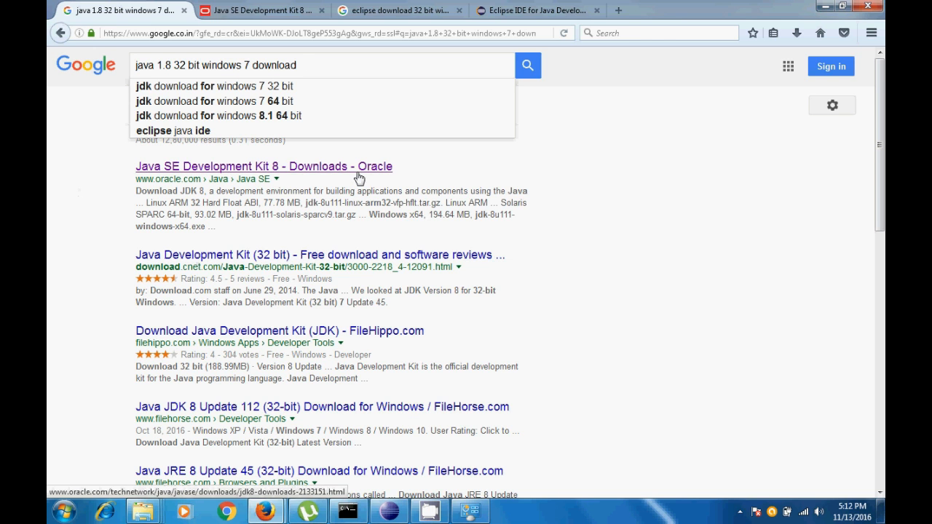
On Oracle's JDK 8 downloads page, examine the Windows x86 and x64 entries and the licence acceptance note for 8u111
left_click(275, 9)
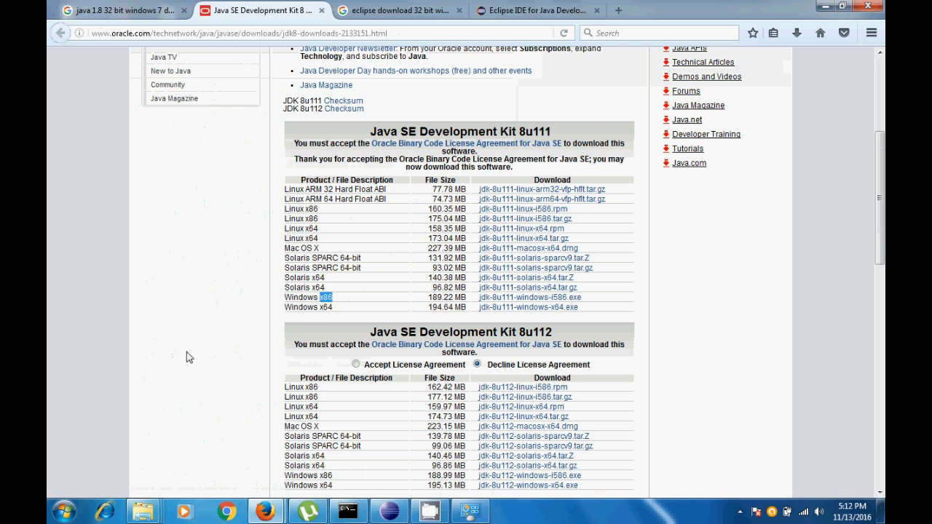
scroll(275, 382, "down", 2)
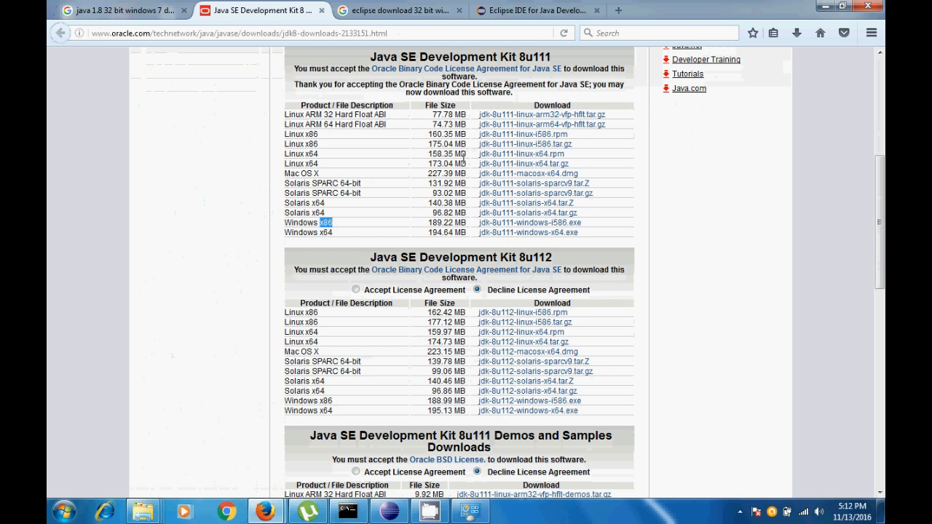
left_click_drag(587, 234, 280, 240)
left_click(334, 246)
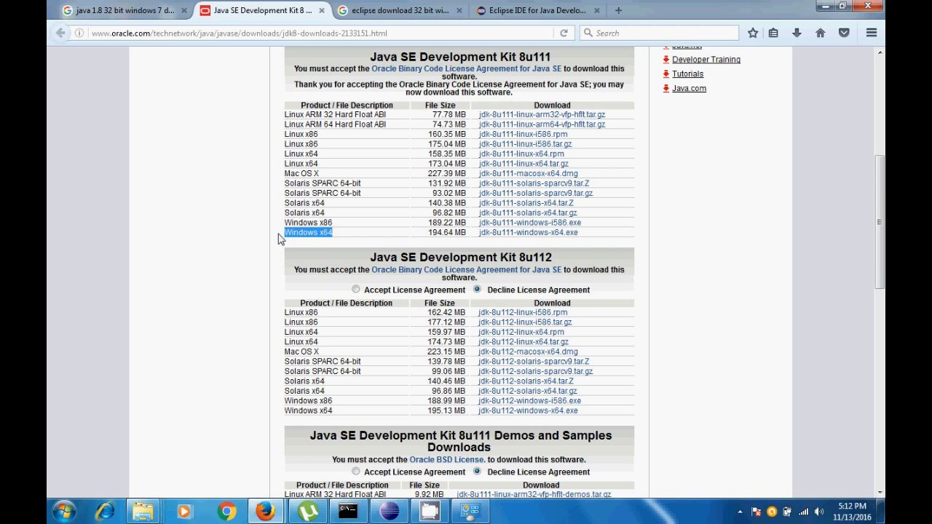
left_click_drag(347, 225, 287, 225)
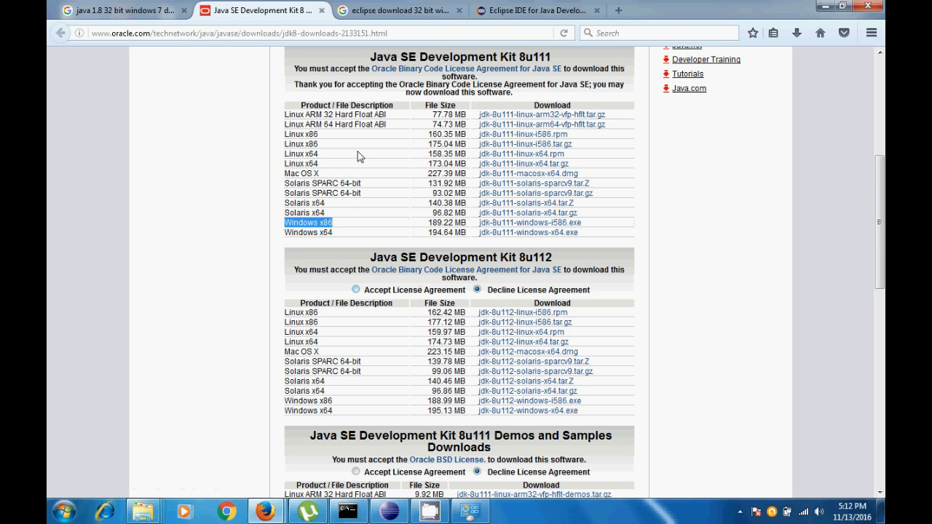
left_click_drag(294, 85, 542, 97)
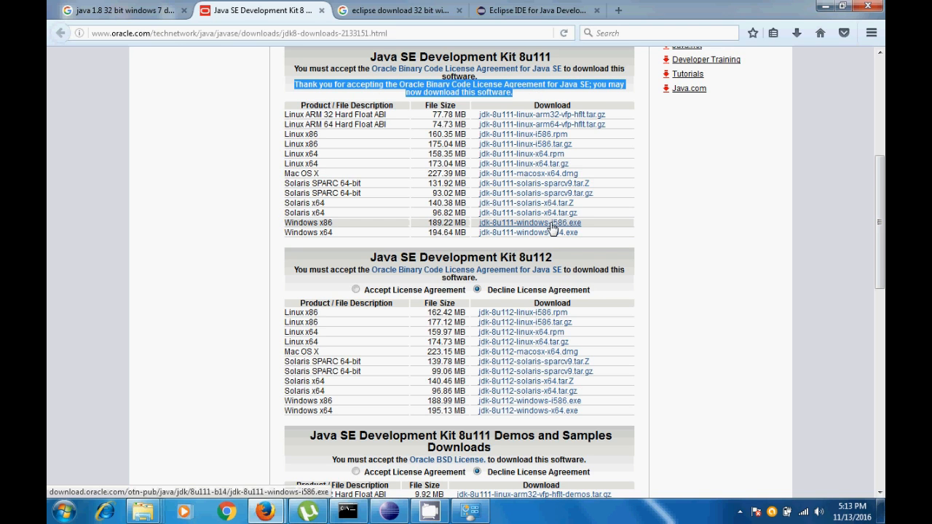
Show the browser's full download history and select jdk-8u111-windows-i586.exe
left_click(797, 33)
left_click(737, 86)
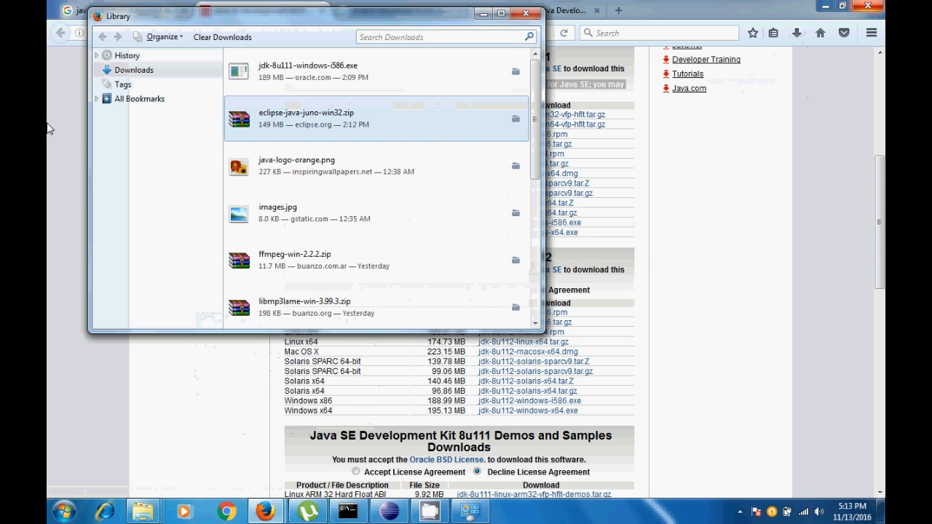
left_click(348, 73)
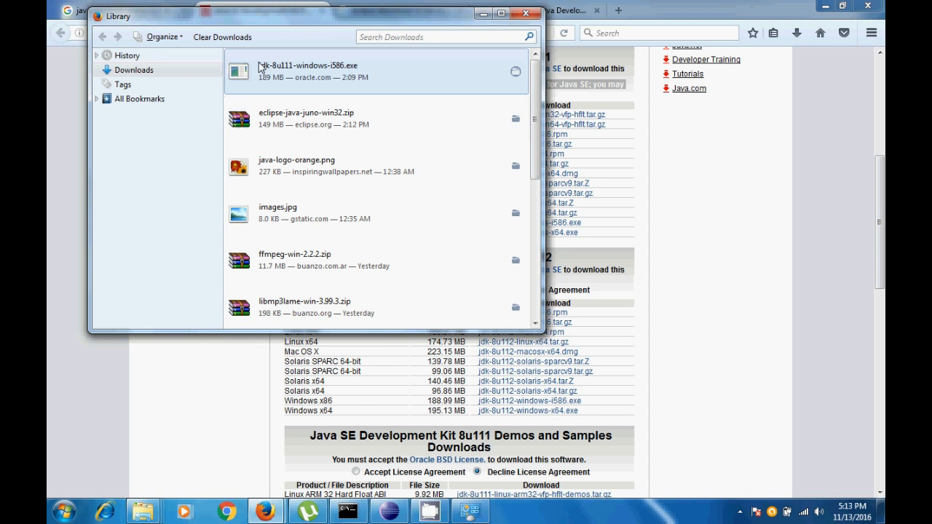
Browse to the Software\Java folder on Local Disk (D:) that holds the JDK installer
left_click(64, 512)
left_click(273, 346)
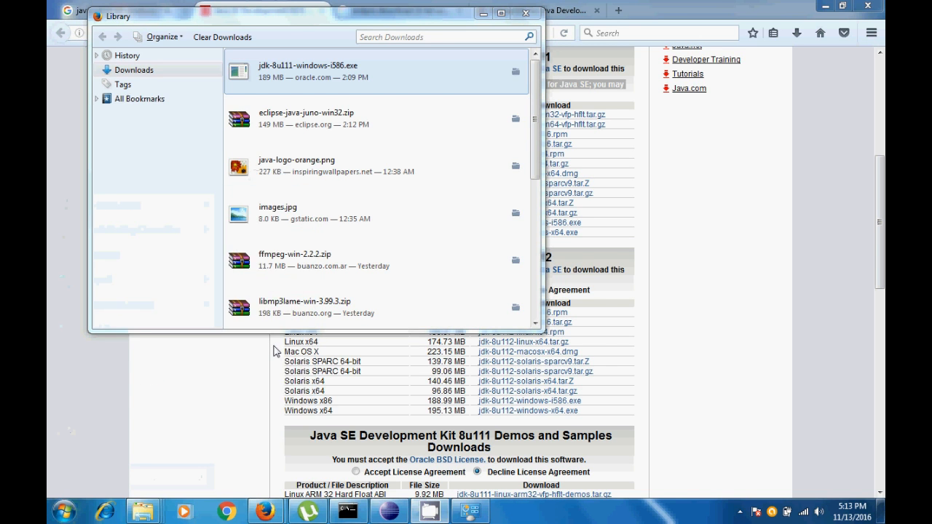
left_click(426, 165)
double_click(426, 165)
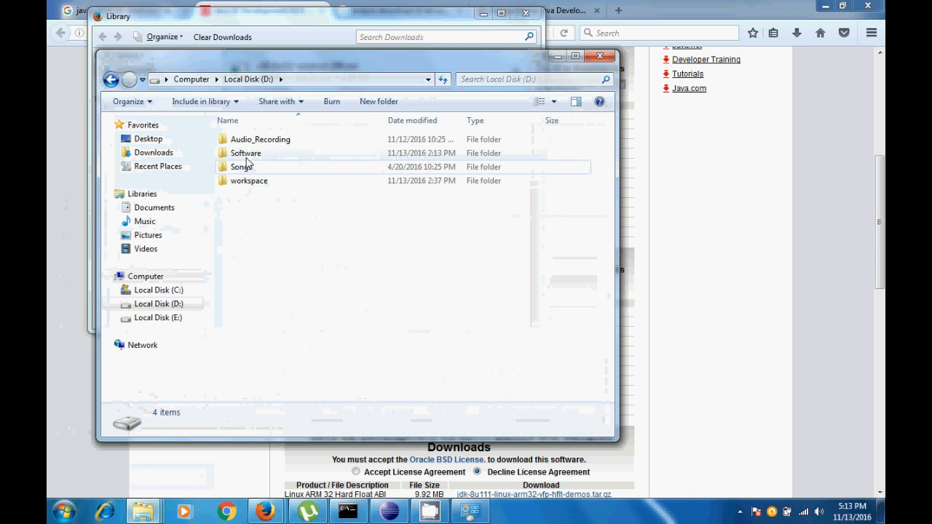
double_click(235, 155)
double_click(239, 182)
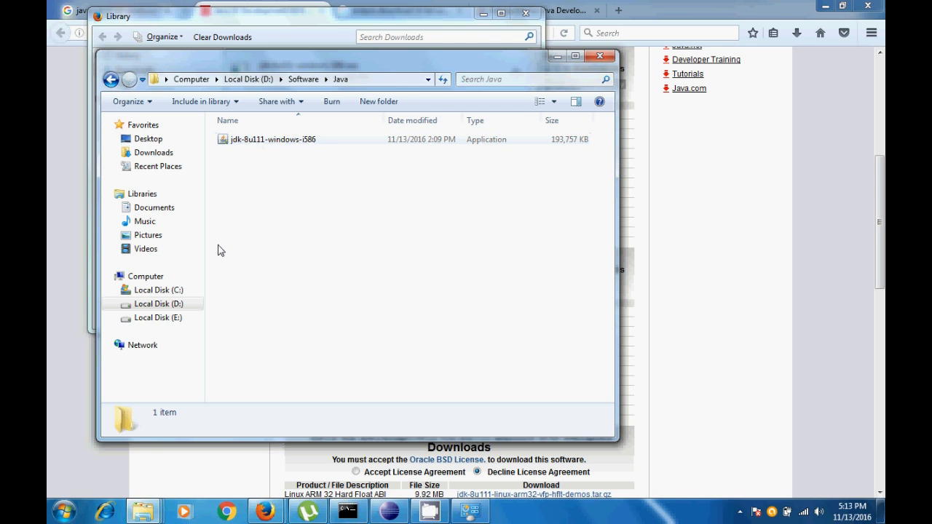
Browse to the jdk1.8.0_111 folder under C:\Program Files\Java and select its full path
left_click(190, 79)
double_click(291, 156)
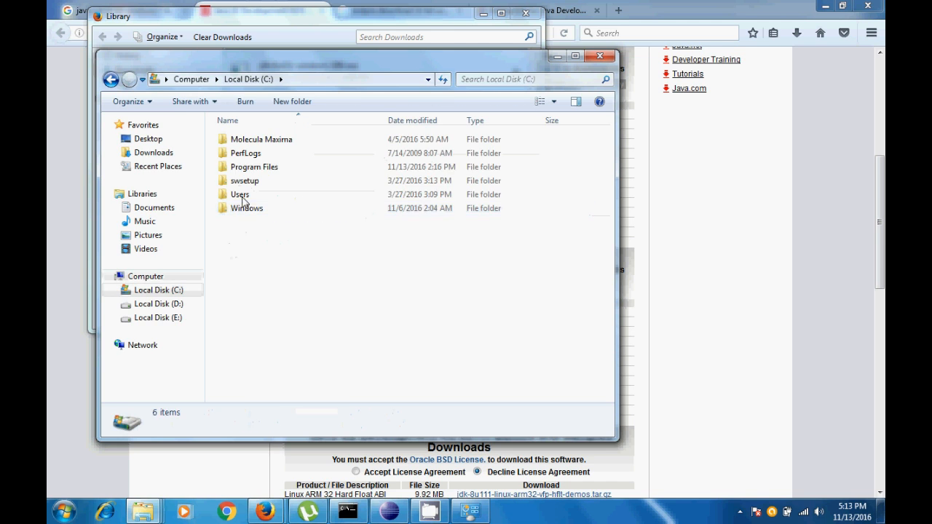
left_click(245, 168)
double_click(246, 168)
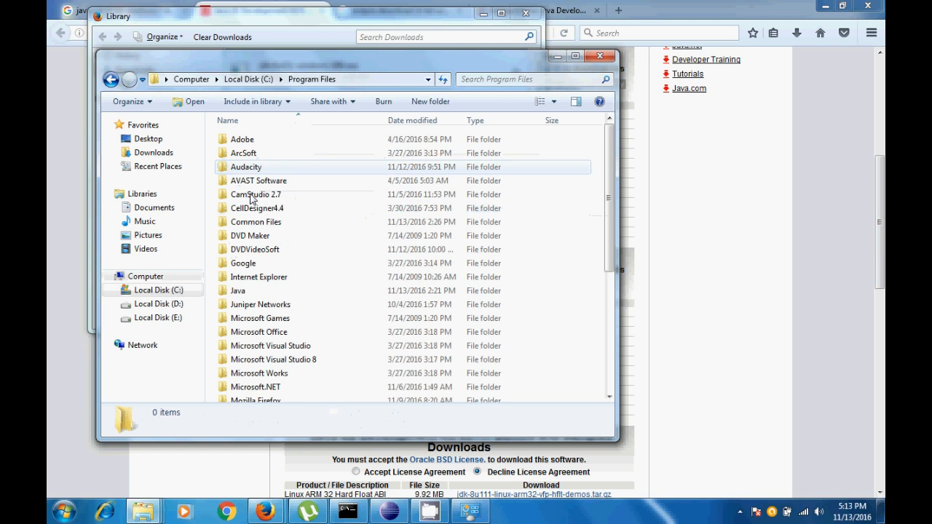
left_click(249, 292)
double_click(249, 291)
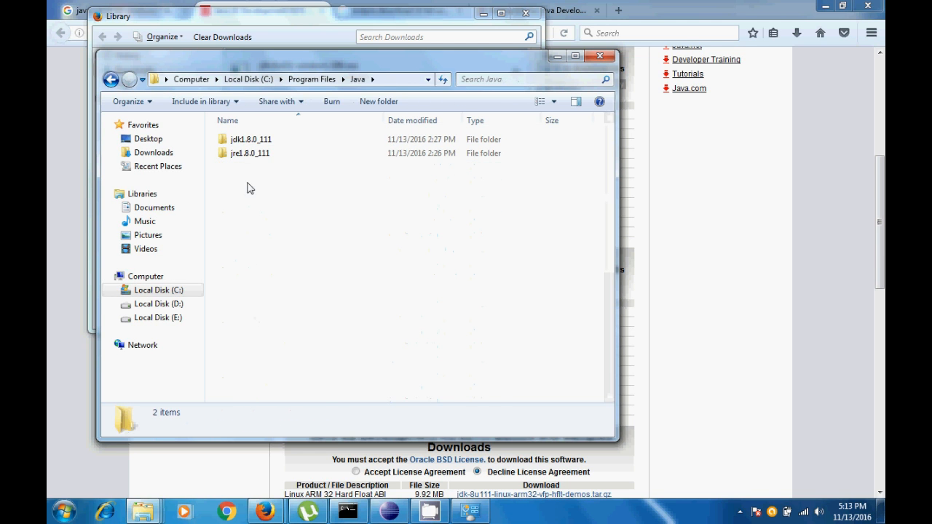
left_click(252, 139)
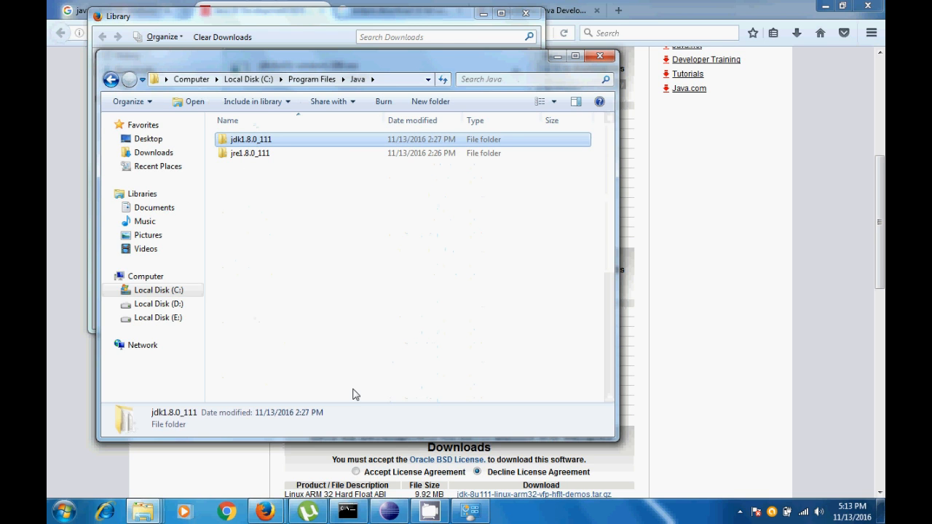
double_click(254, 142)
left_click(400, 80)
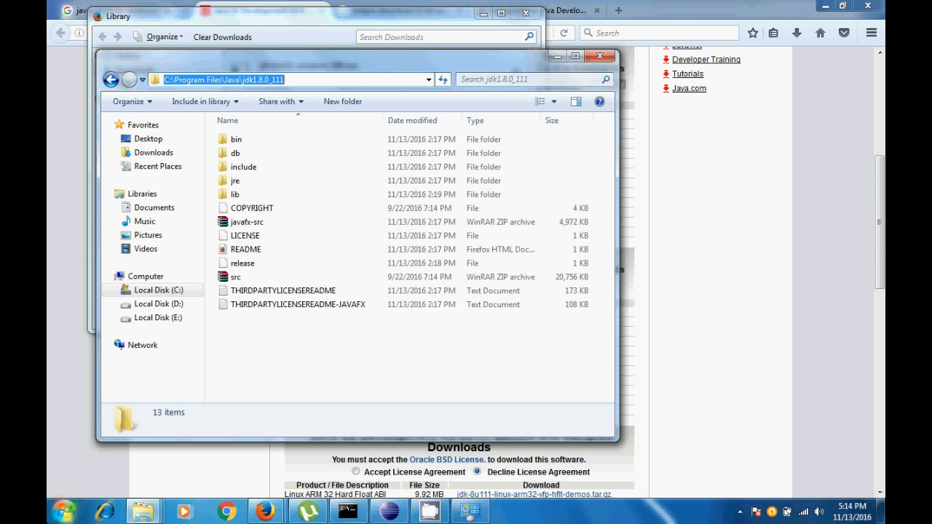
Open the Environment Variables dialog from the computer's advanced system settings
left_click(64, 512)
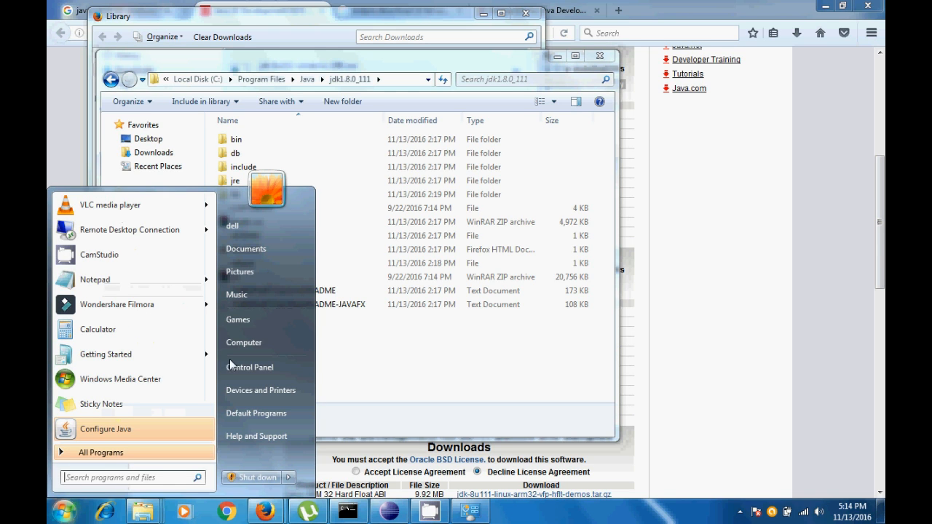
right_click(252, 343)
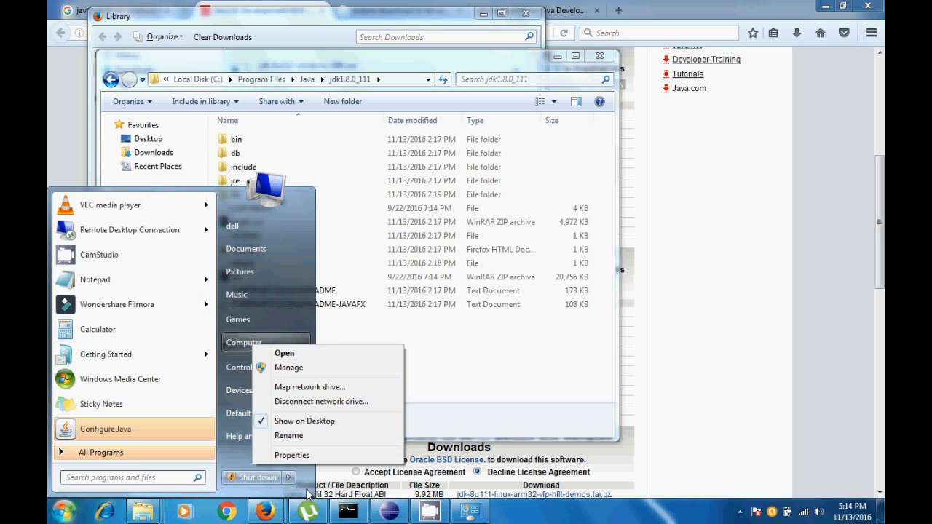
left_click(292, 455)
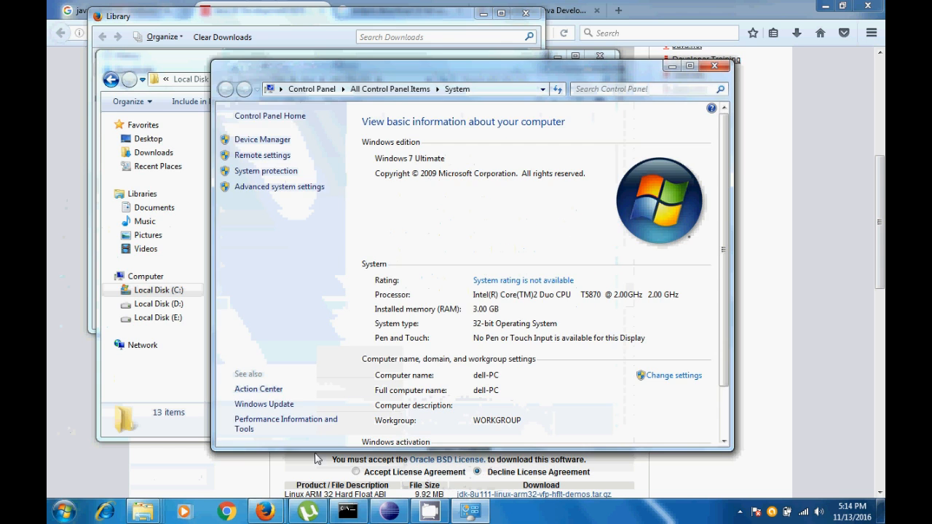
left_click(280, 187)
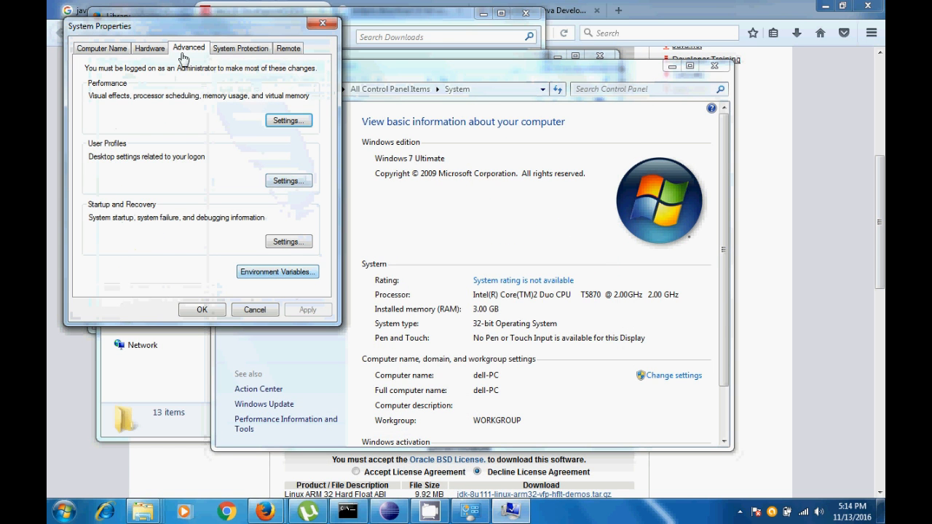
left_click(293, 279)
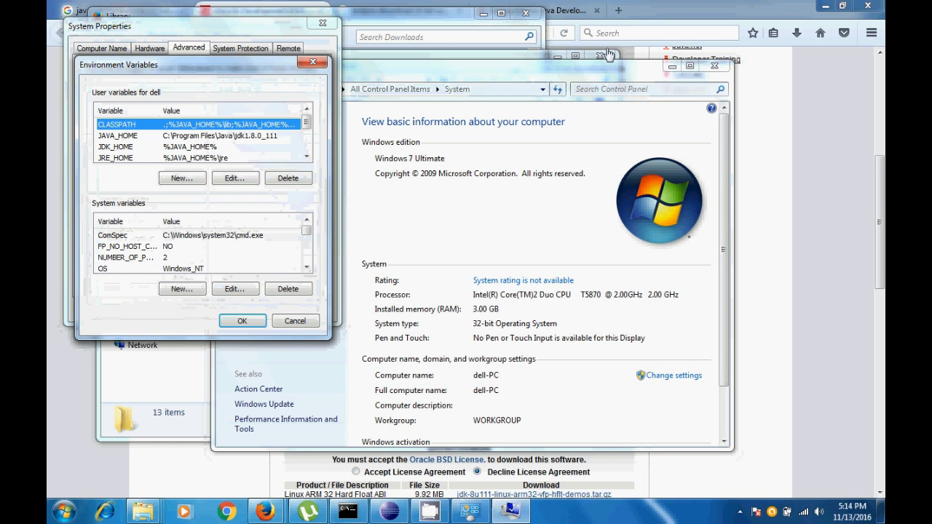
left_click(248, 30)
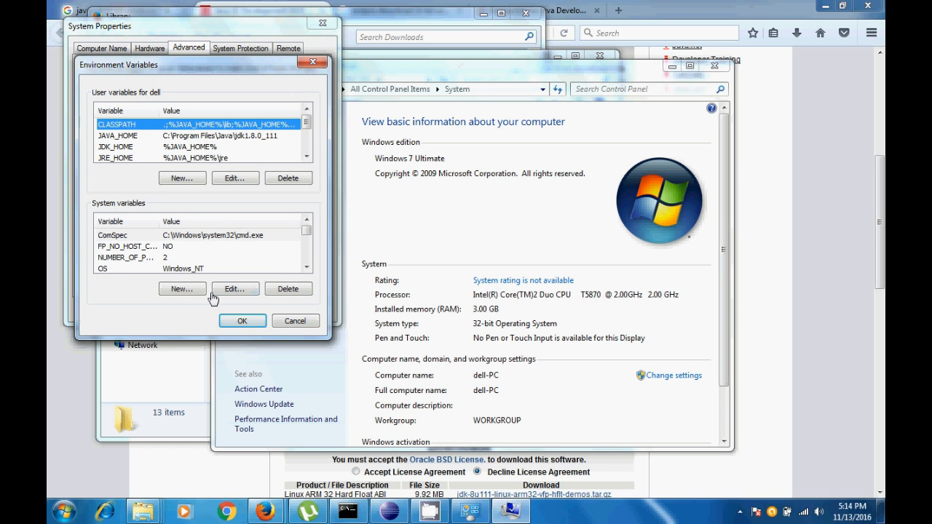
Return to the jdk1.8.0_111 folder window and examine the parts of its full path, C:\Program Files\Java\jdk1.8.0_111
left_click(91, 459)
left_click(333, 134)
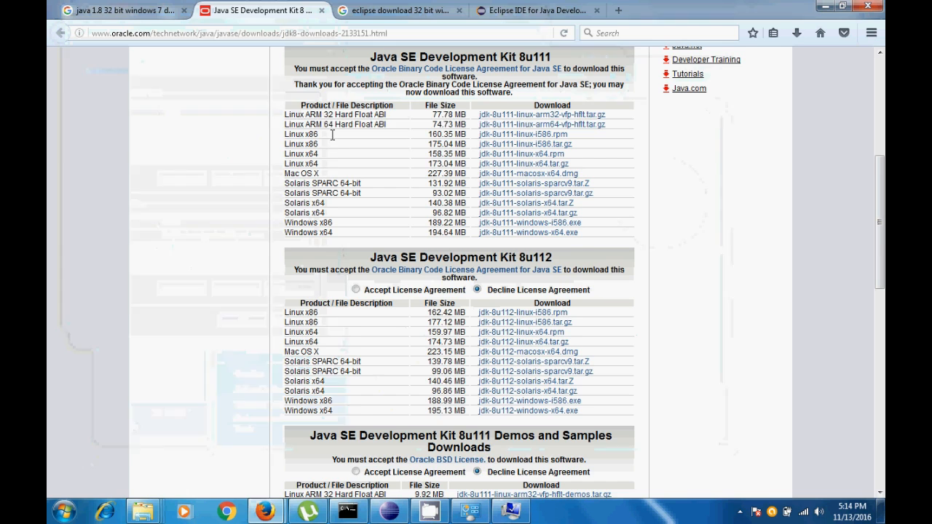
left_click(145, 512)
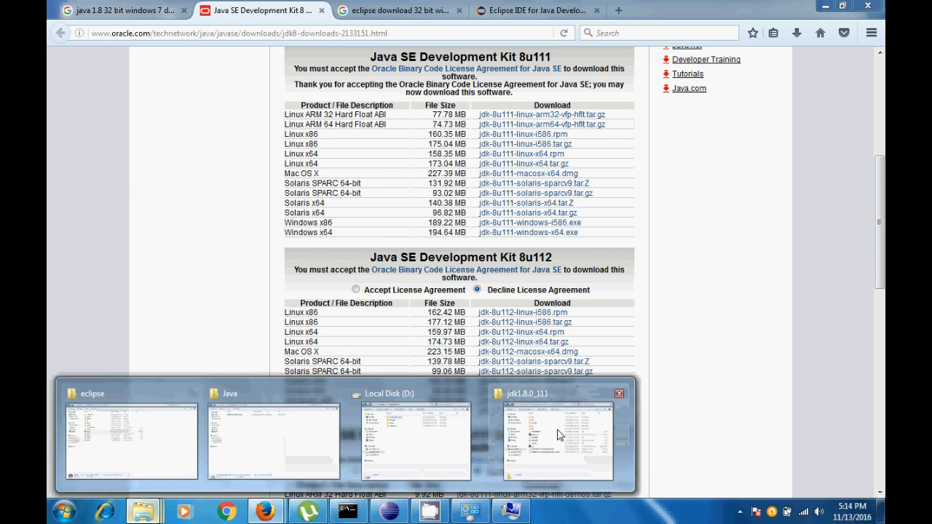
left_click(524, 437)
left_click(405, 77)
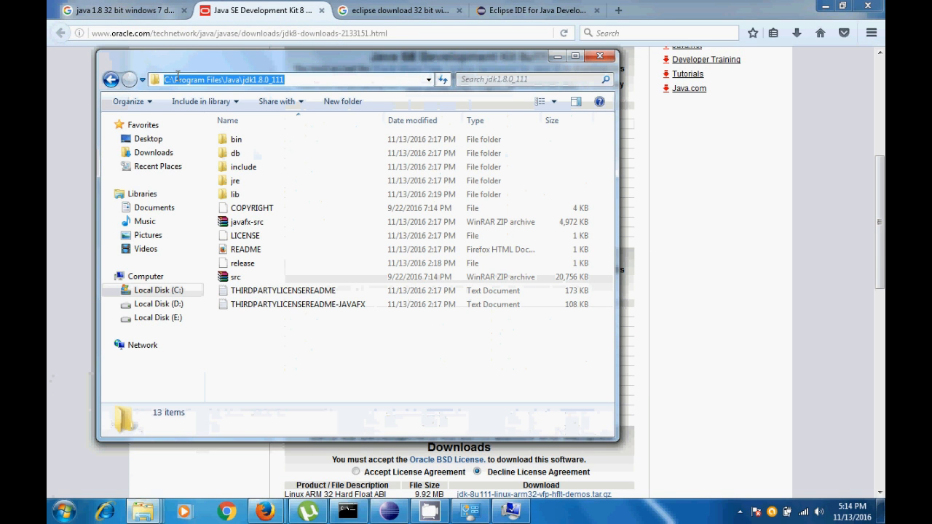
left_click(267, 82)
double_click(231, 79)
left_click_drag(242, 80, 301, 80)
left_click(302, 80)
left_click(346, 155)
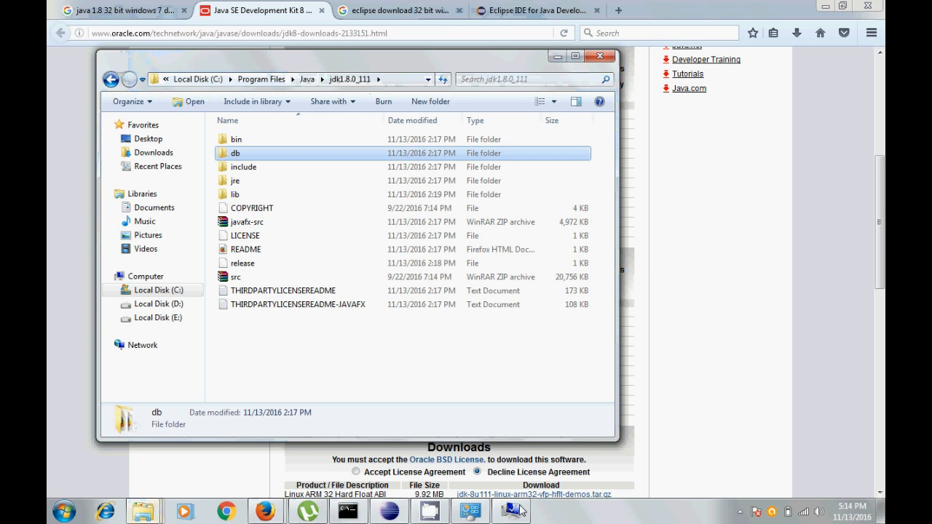
Return to the Environment Variables dialog, open the JAVA_HOME user variable for editing, and examine its name and path value
left_click(511, 512)
left_click(148, 137)
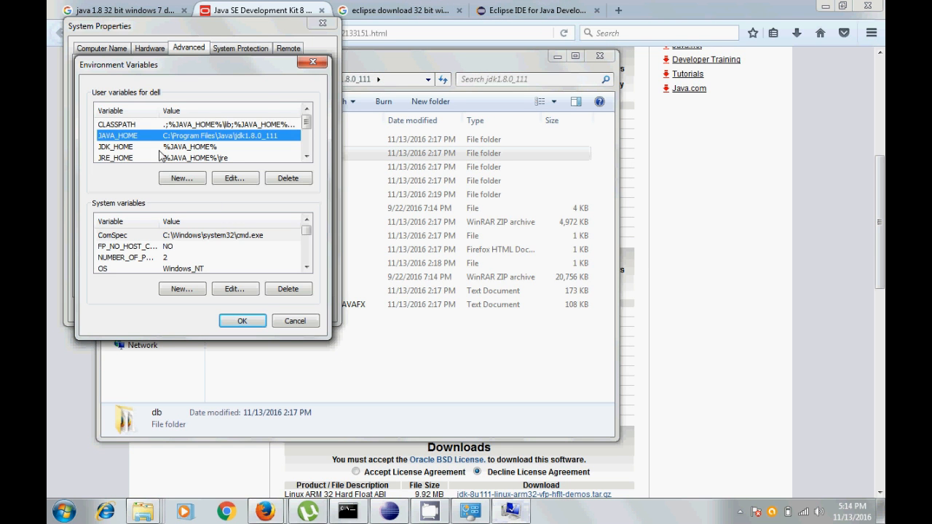
left_click(201, 147)
left_click(186, 137)
left_click(234, 178)
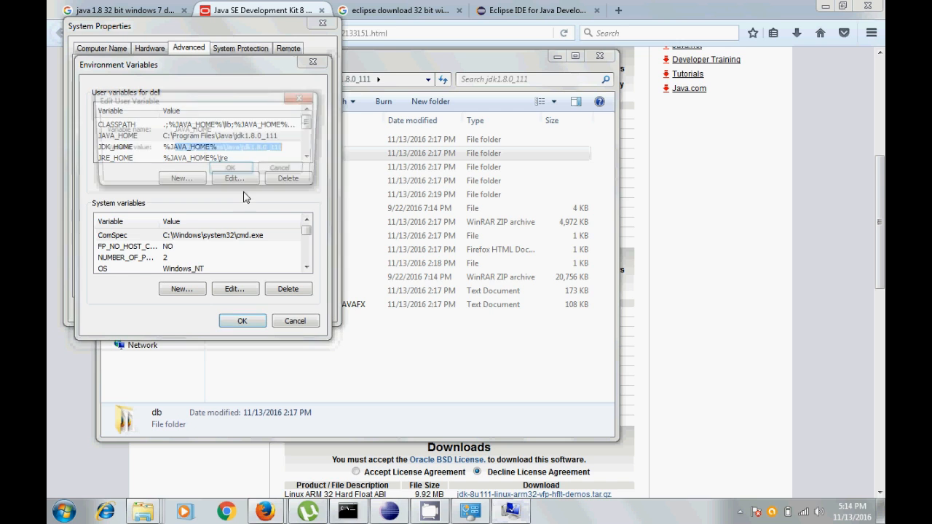
left_click(218, 131)
double_click(189, 134)
left_click(243, 130)
left_click_drag(294, 152, 160, 153)
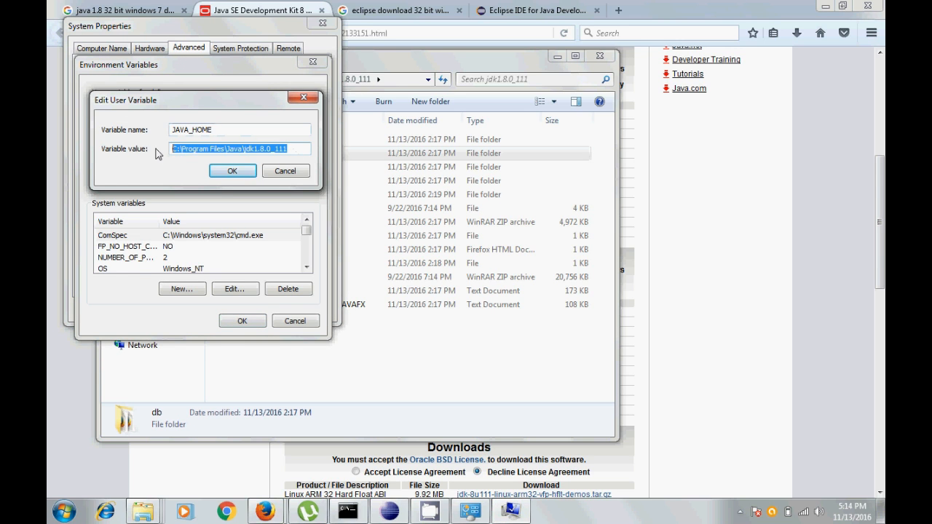
left_click(186, 152)
left_click_drag(228, 150, 280, 149)
left_click(293, 149)
left_click(233, 171)
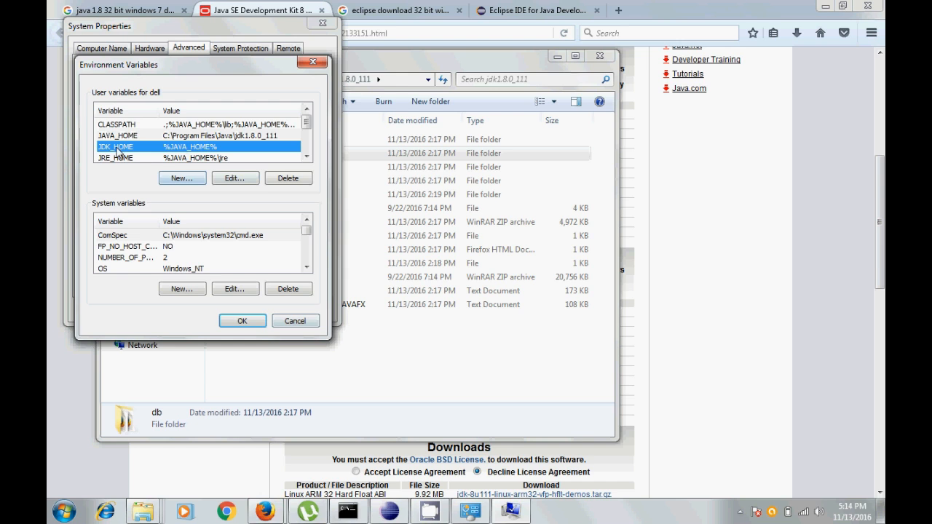
Open the JDK_HOME user variable for editing and examine how its value refers to JAVA_HOME
left_click(246, 180)
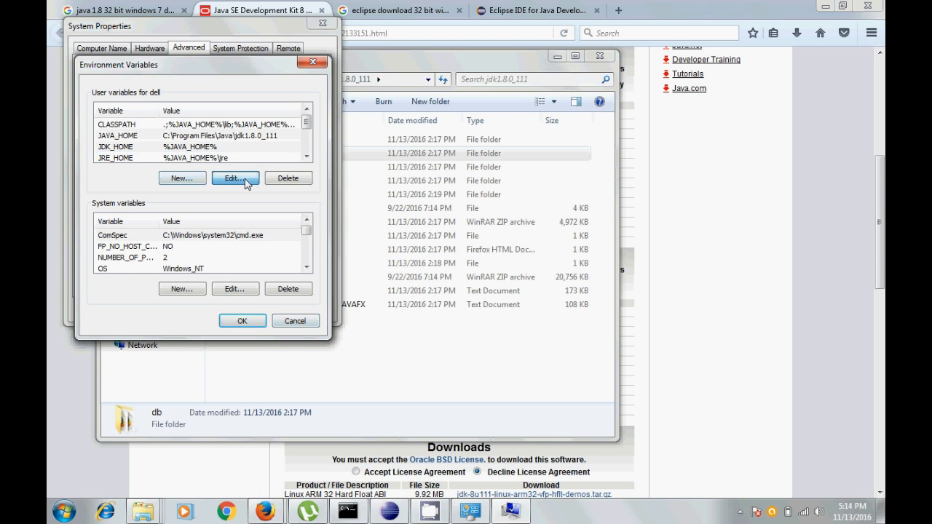
left_click(223, 149)
left_click_drag(182, 150, 221, 153)
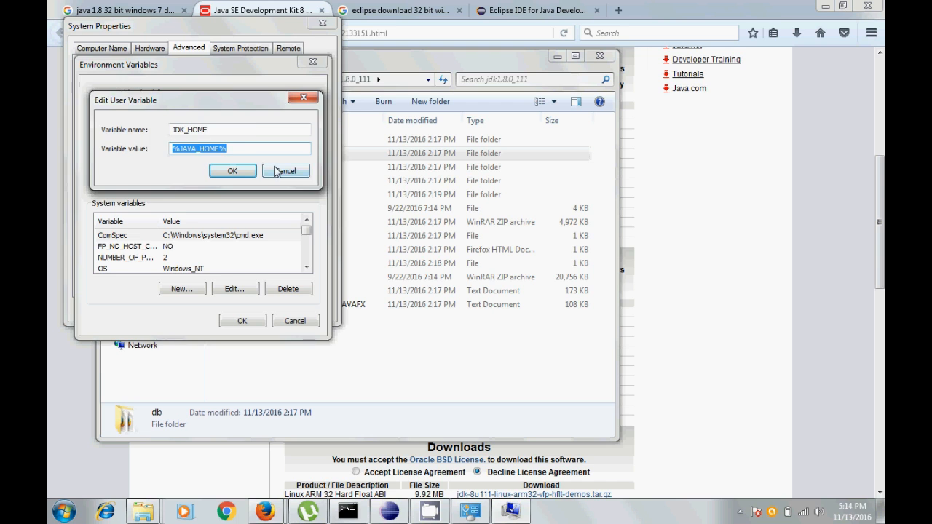
left_click(231, 171)
left_click(131, 139)
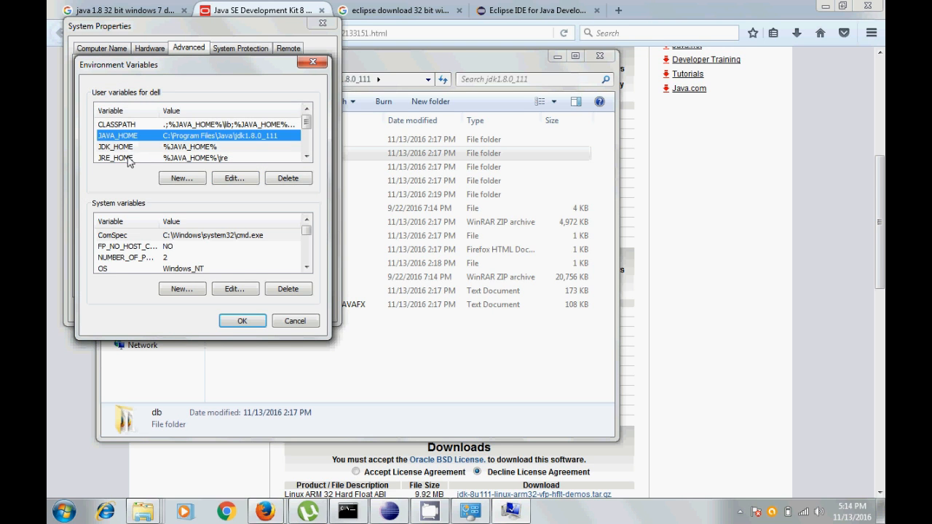
Select the JRE_HOME user variable and locate the matching jre folder inside the jdk1.8.0_111 folder
left_click(131, 158)
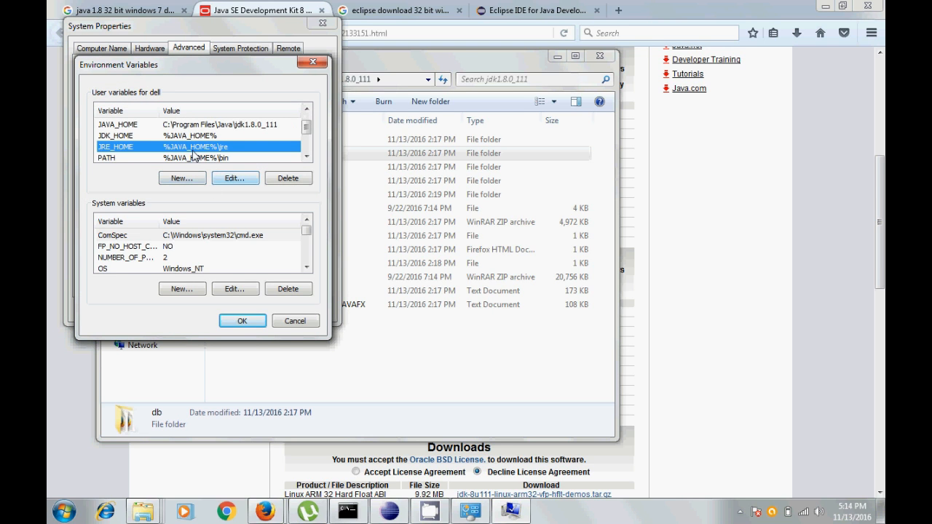
mouse_move(146, 513)
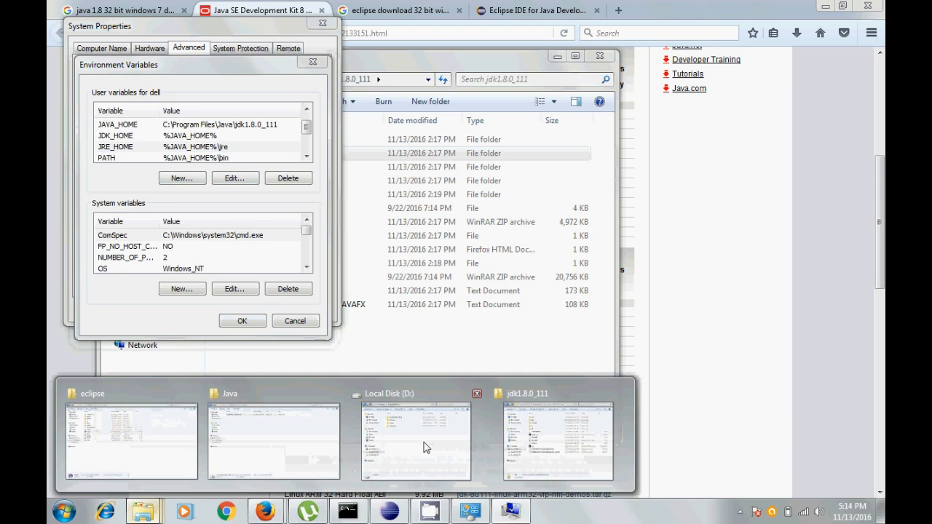
left_click(566, 445)
left_click(232, 182)
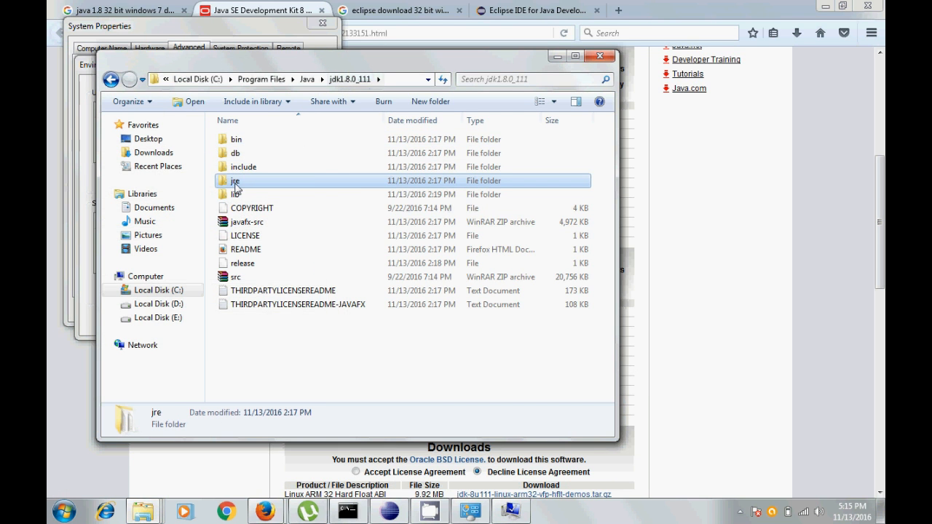
key("alt+Tab")
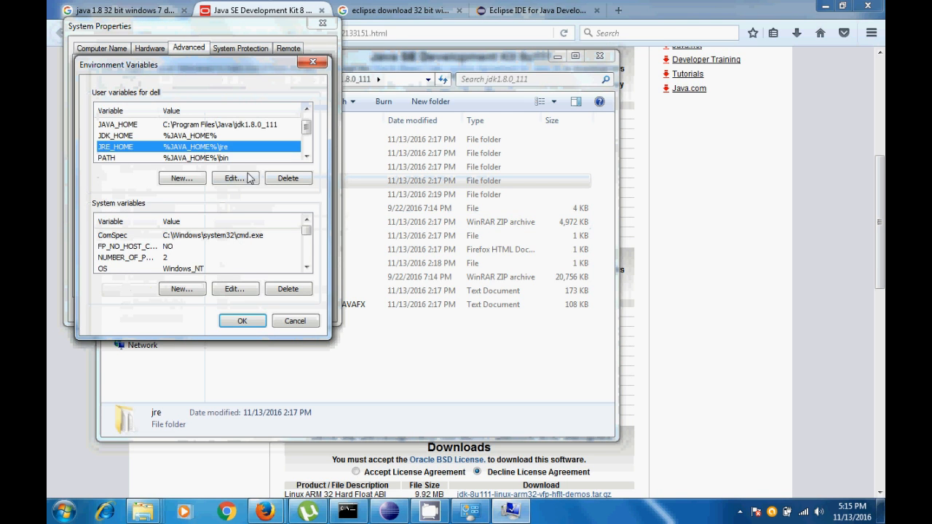
Open JRE_HOME for editing, examine the JAVA_HOME reference and subfolder in its value, and cancel without changes
left_click(234, 179)
left_click(179, 150)
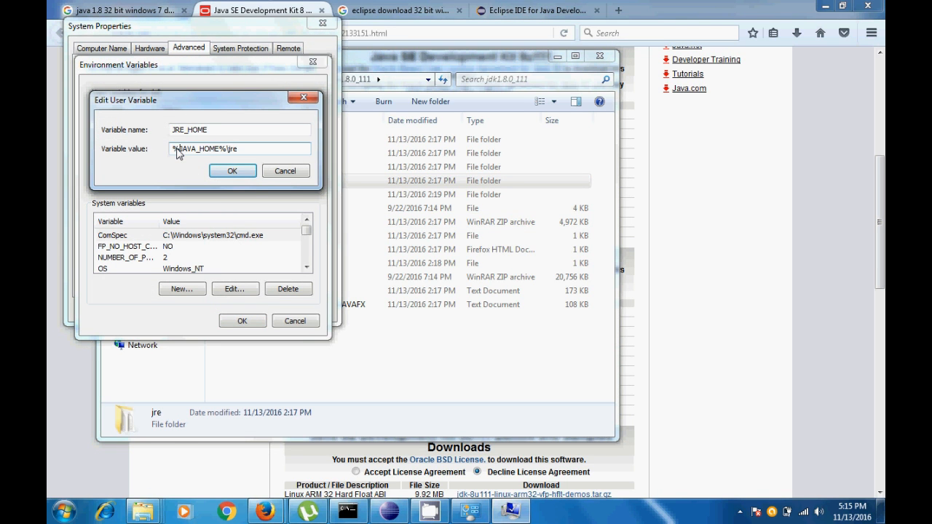
left_click_drag(173, 148, 208, 149)
left_click_drag(224, 149, 226, 150)
left_click(234, 151)
left_click(302, 173)
Select the PATH user variable, locate the bin and lib folders inside jdk1.8.0_111, and return to the Environment Variables dialog
left_click(226, 157)
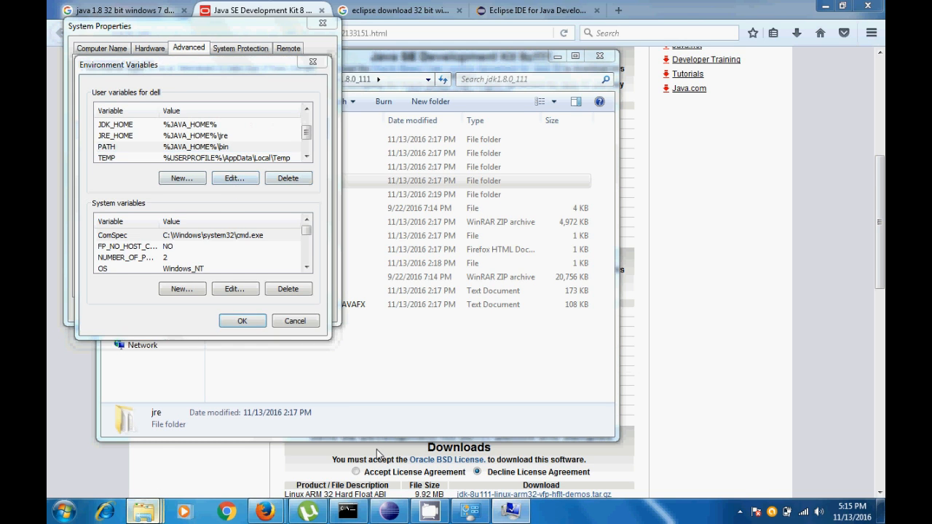
left_click(144, 509)
left_click(236, 139)
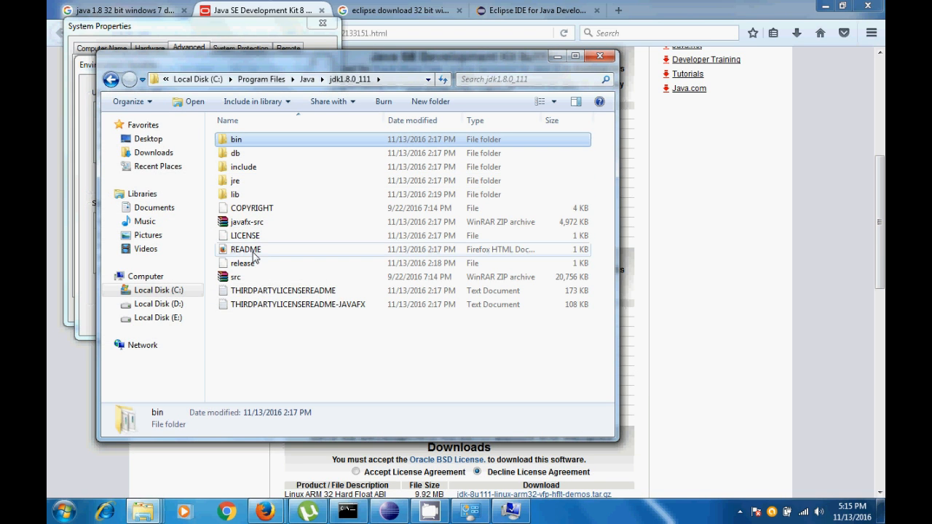
left_click(236, 194)
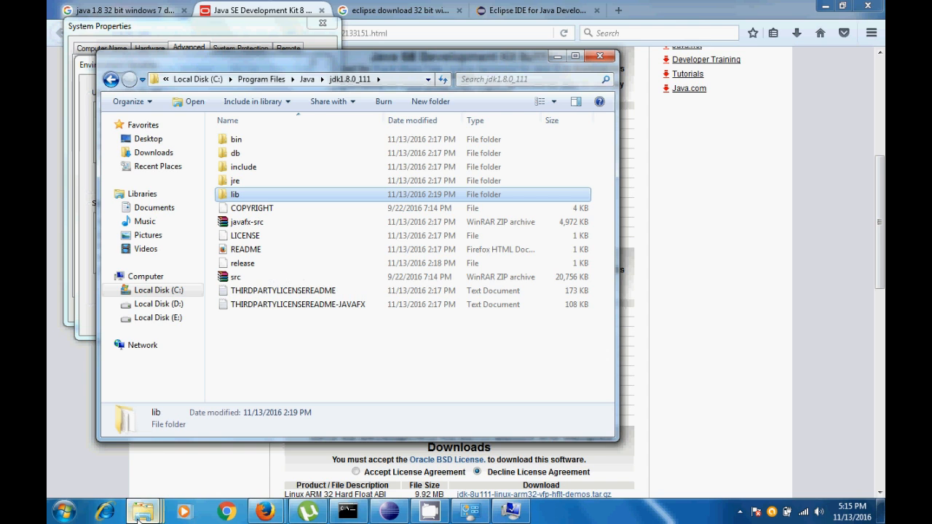
left_click(512, 511)
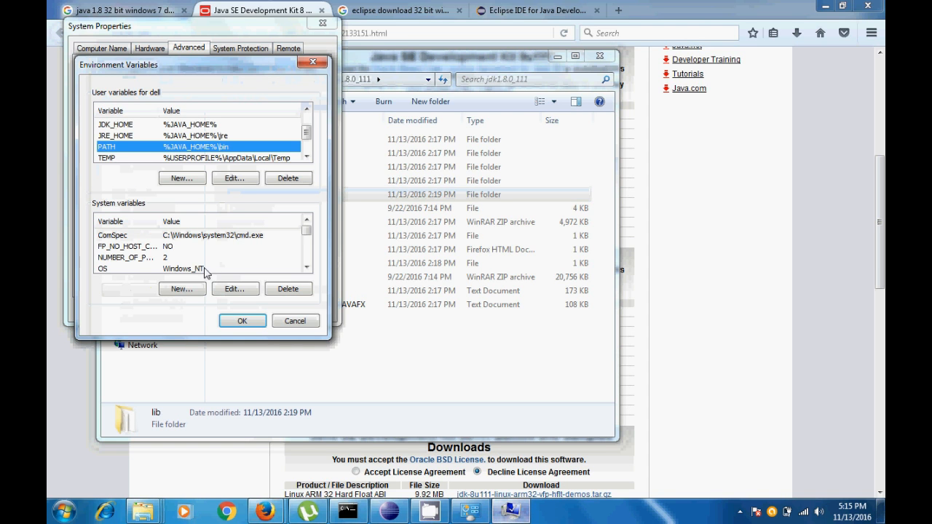
Open the PATH user variable for editing, examine its value, and confirm the dialog
left_click(248, 182)
left_click(240, 150)
double_click(246, 150)
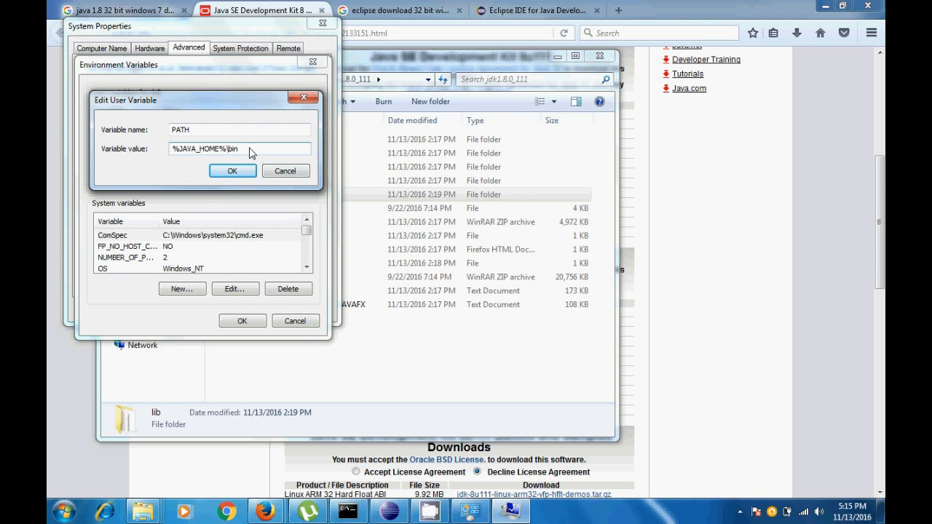
left_click(232, 170)
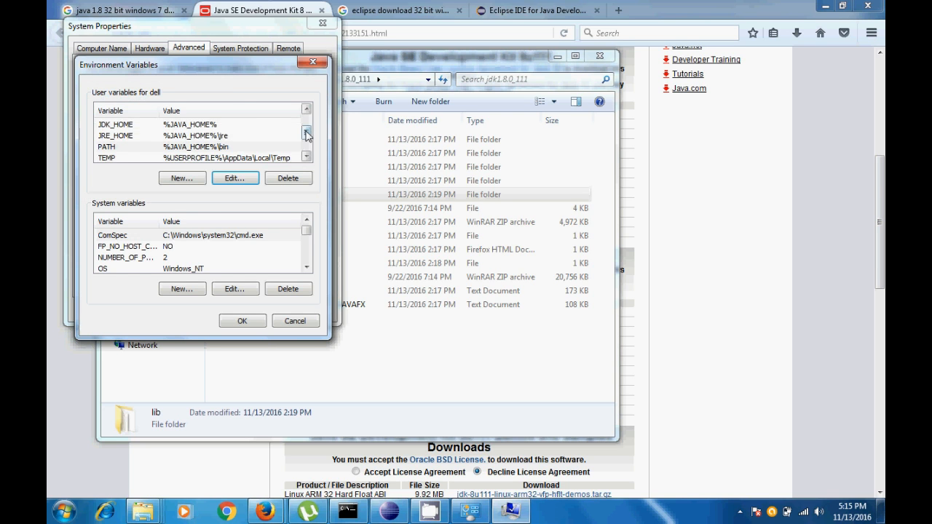
Open the CLASSPATH user variable for editing, examine the library paths in its value, and cancel without changes
scroll(266, 131, "up", 2)
left_click(234, 179)
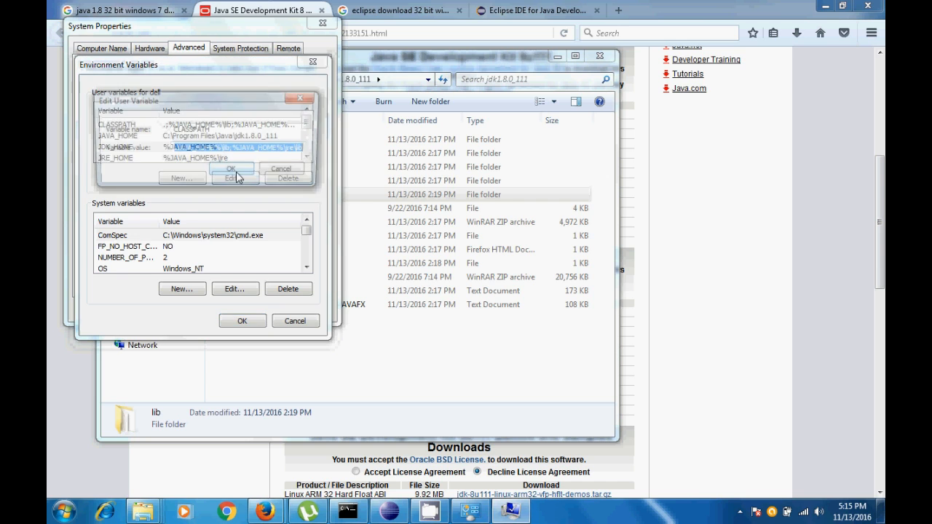
left_click(216, 152)
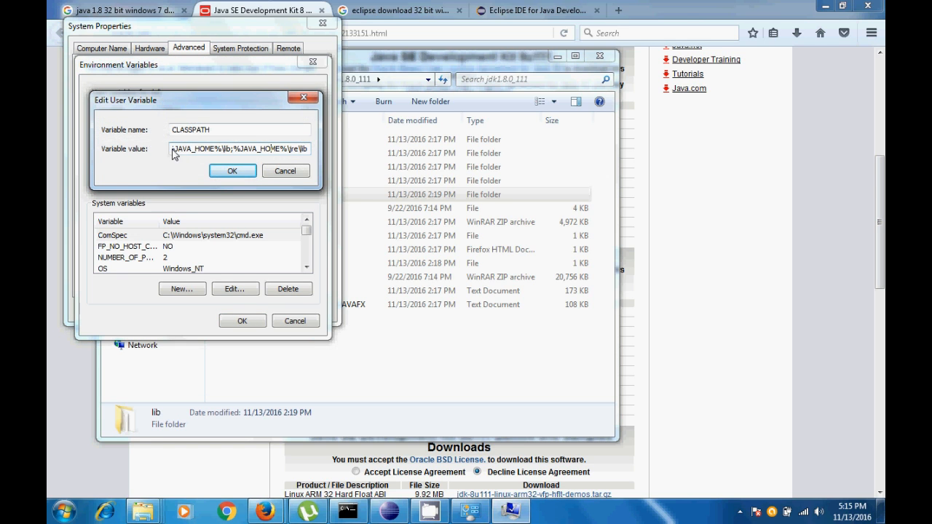
left_click_drag(175, 150, 235, 153)
left_click(275, 170)
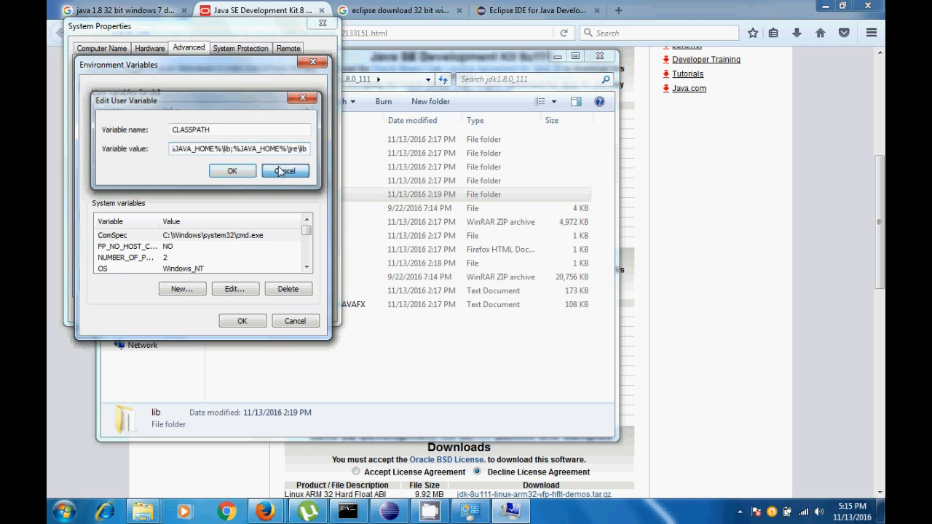
Review the user variables from CLASSPATH through PATH, and confirm the Environment Variables and System Properties dialogs
left_click(163, 128)
left_click(168, 138)
left_click(169, 148)
left_click(172, 158)
scroll(299, 164, "down", 2)
left_click(221, 146)
left_click(261, 320)
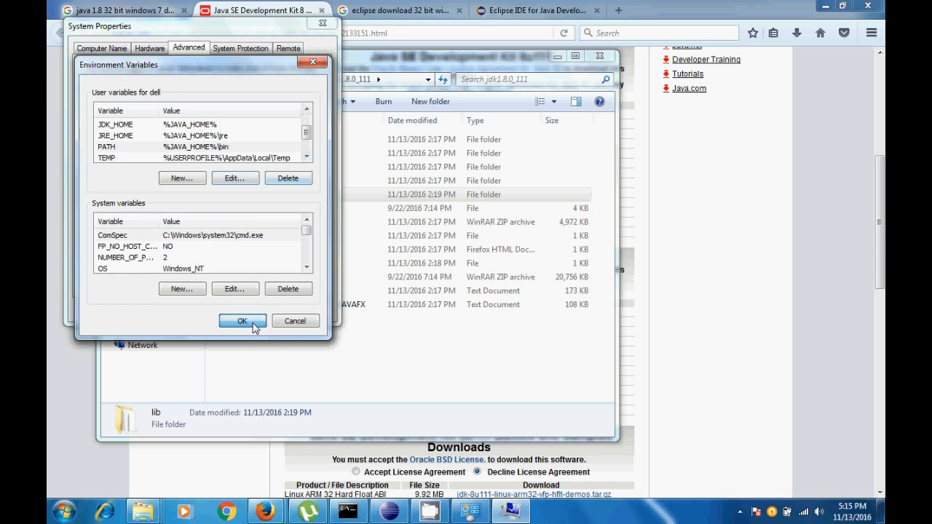
left_click(252, 309)
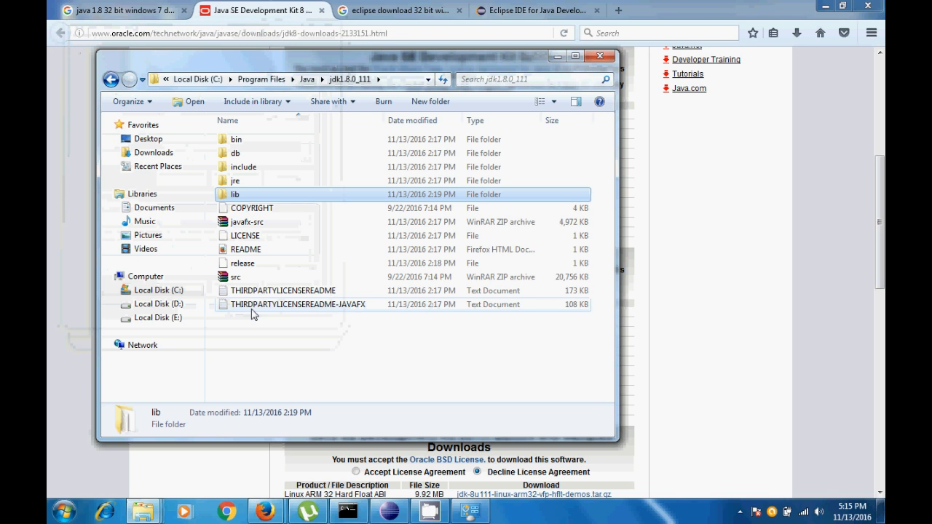
Close the jdk1.8.0_111 folder window, minimize the browser, and switch to the Command Prompt
left_click(611, 58)
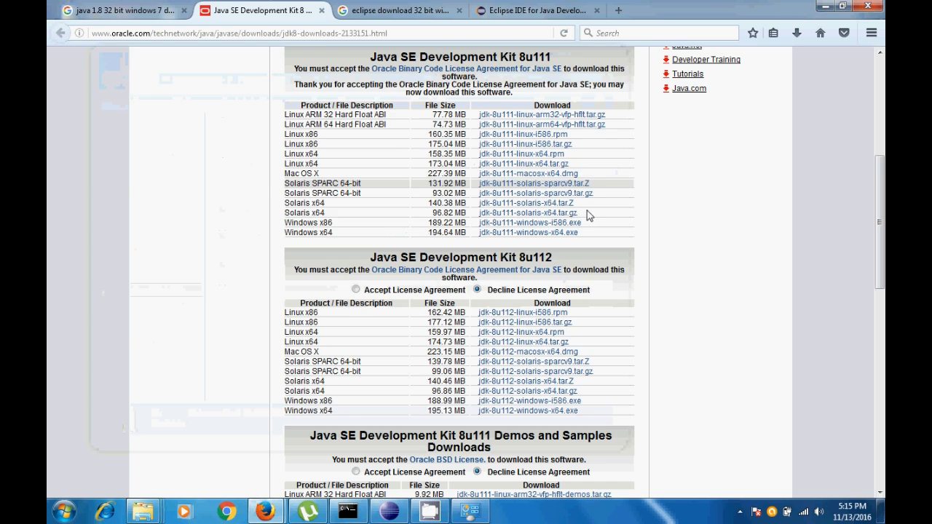
left_click(265, 512)
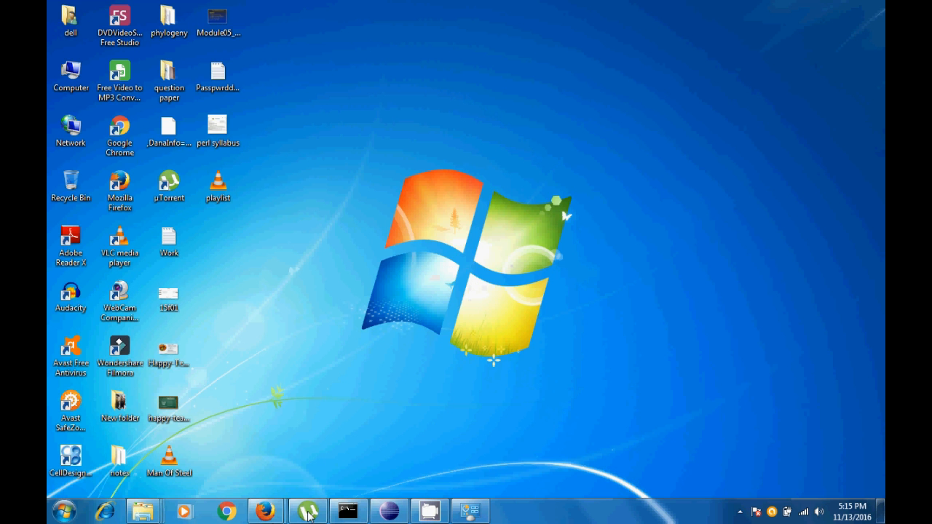
left_click(347, 515)
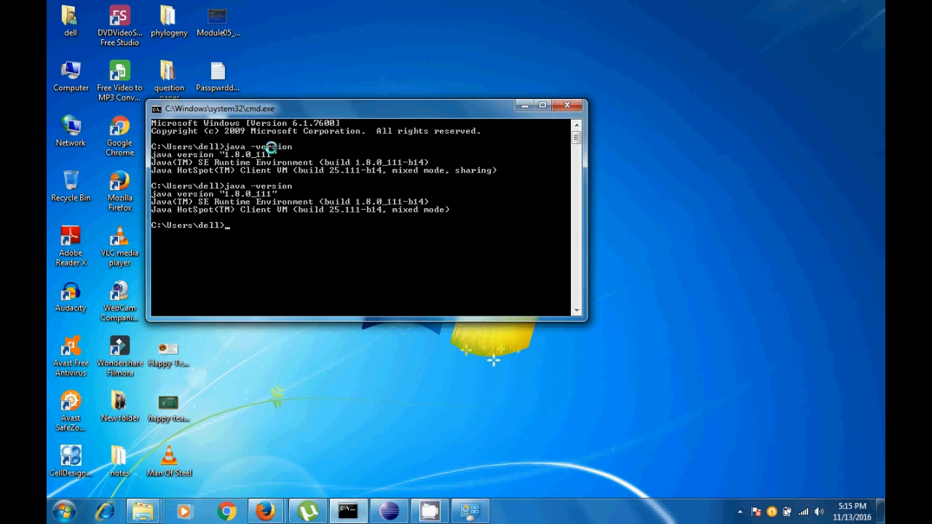
Examine the java -version command and the Java version and runtime lines it printed in the Command Prompt
right_click(194, 160)
left_click(216, 168)
left_click_drag(153, 154, 282, 155)
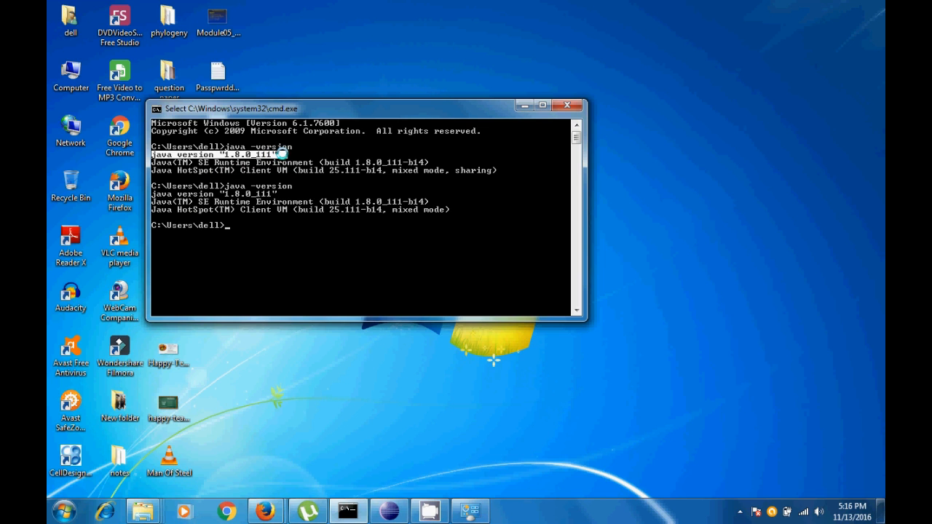
left_click(283, 154)
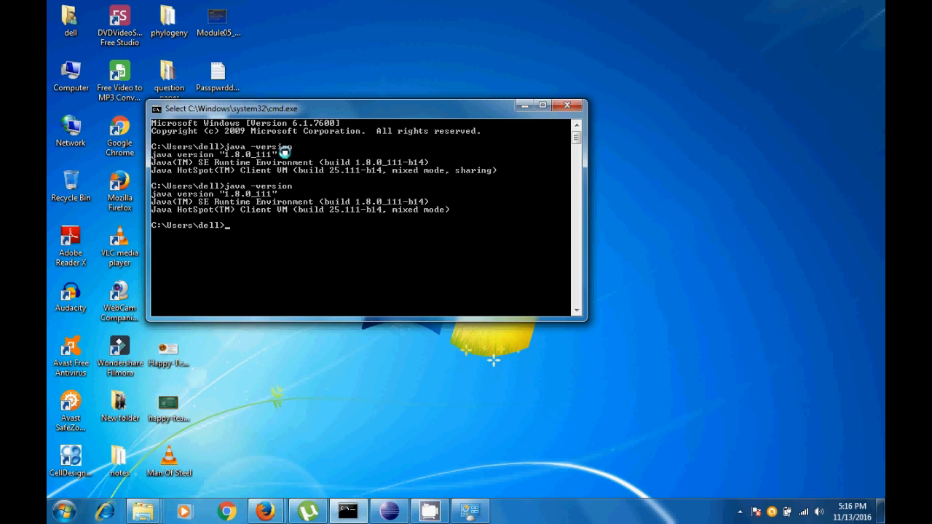
left_click_drag(284, 155, 143, 154)
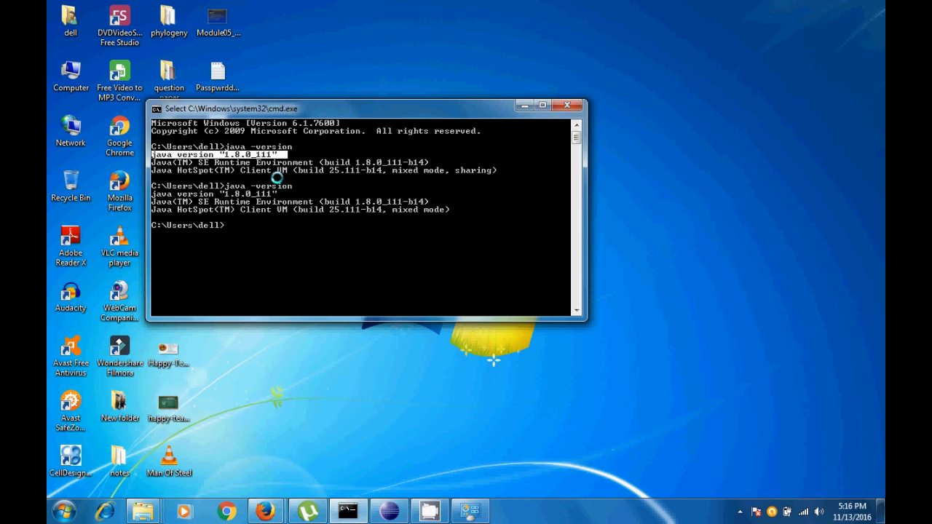
left_click(311, 160)
left_click_drag(303, 149, 219, 143)
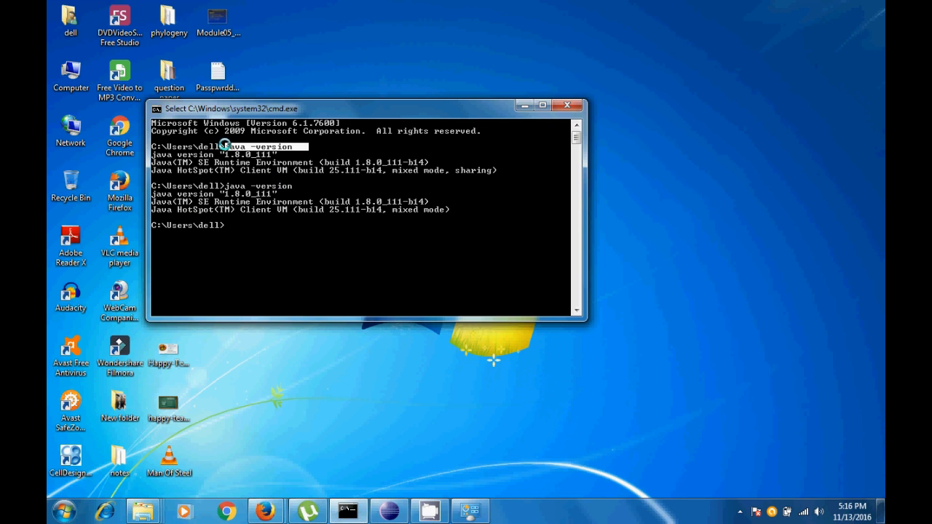
left_click(242, 162)
left_click(299, 147)
left_click_drag(297, 146, 220, 145)
left_click_drag(286, 155, 498, 172)
left_click(153, 156)
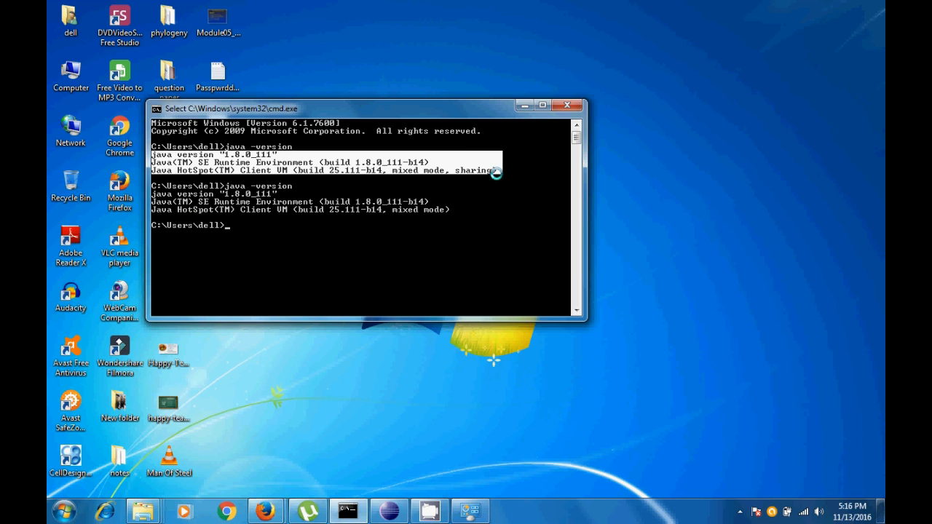
left_click(500, 172)
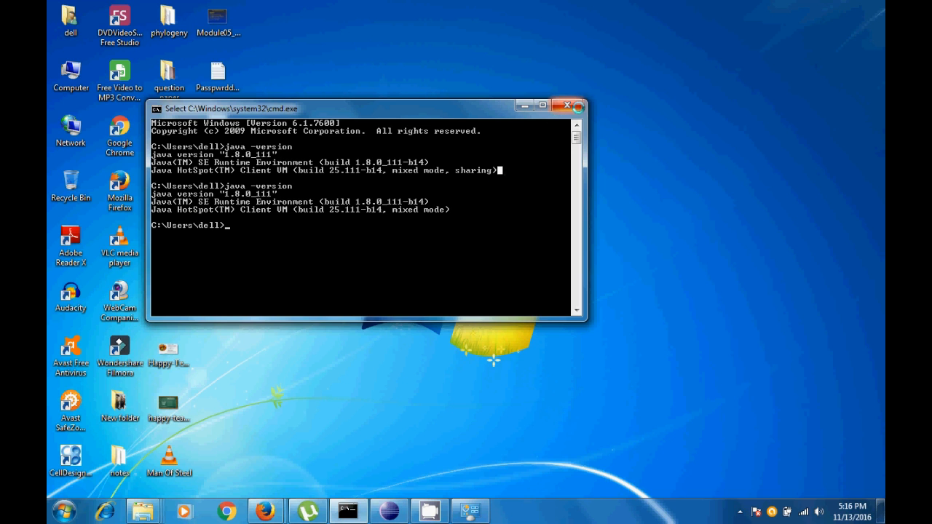
Minimize the Command Prompt and refresh the desktop
left_click(522, 106)
right_click(477, 75)
left_click(499, 111)
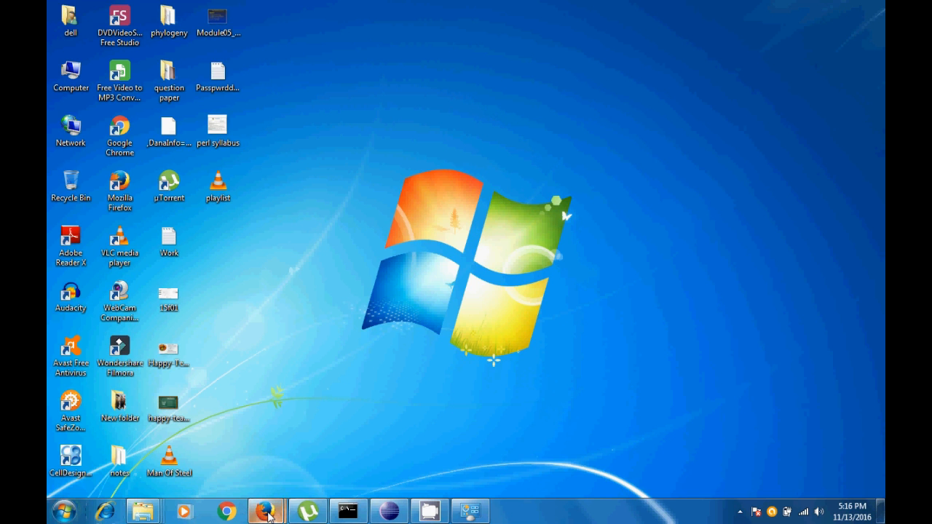
Switch to Firefox, show the Google results for "eclipse download 32 bit windows 7", and examine the search phrase
mouse_move(269, 513)
left_click(235, 429)
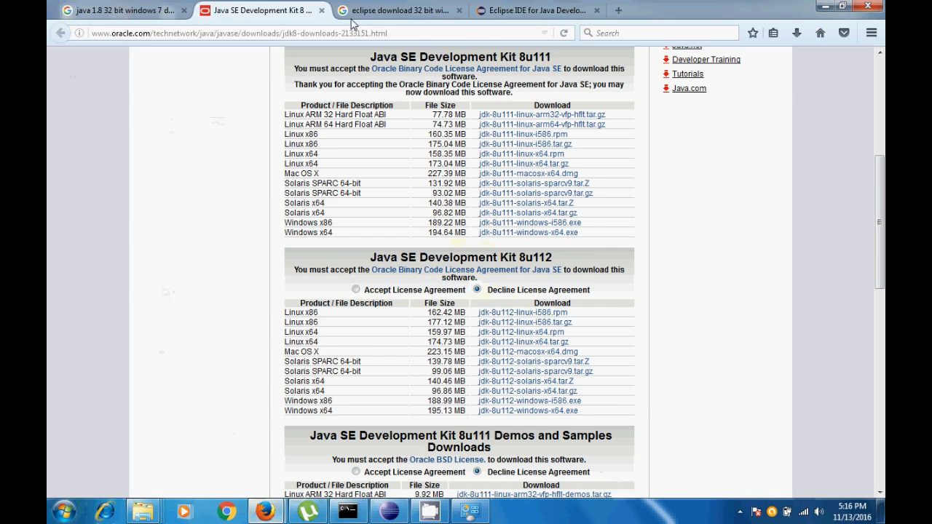
left_click(379, 11)
left_click_drag(138, 63, 296, 65)
left_click(251, 65)
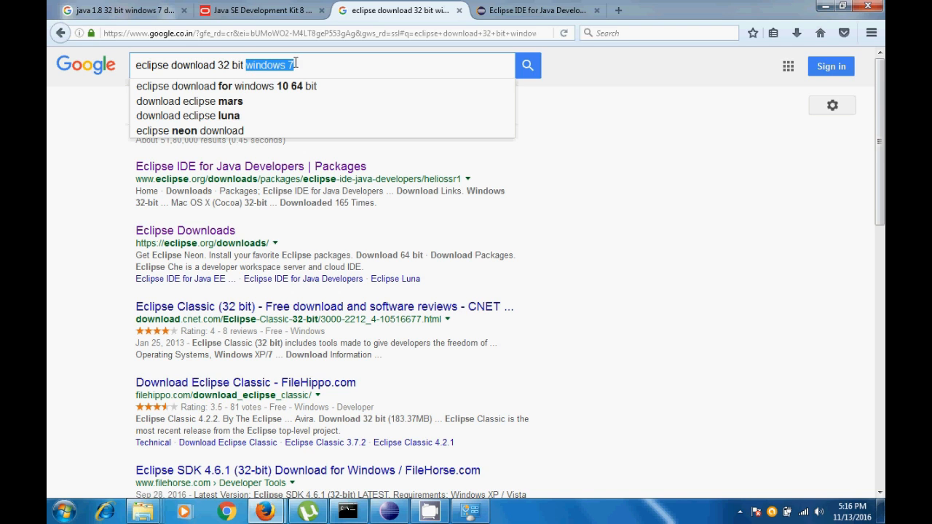
Review the Eclipse IDE for Java Developers search result and its Windows 32-bit download link on the opened eclipse.org page
left_click(319, 64)
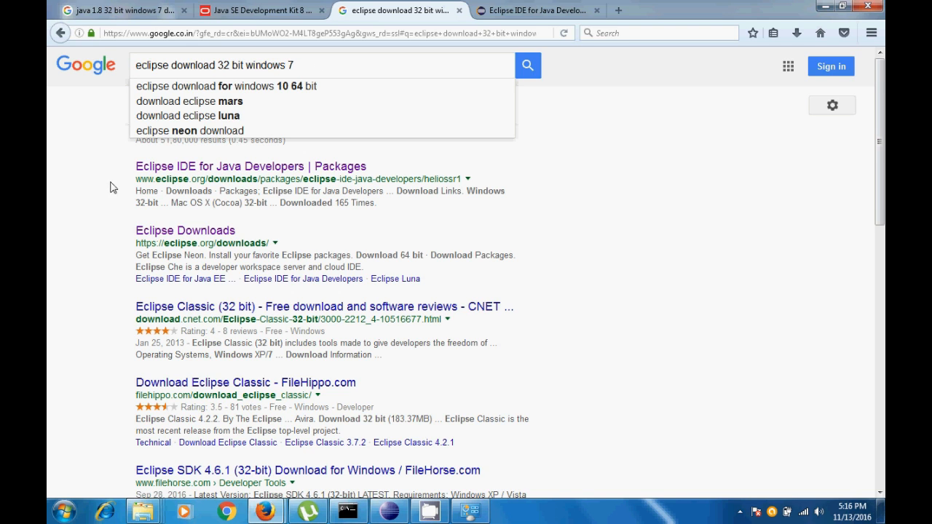
left_click_drag(370, 166, 56, 172)
left_click(555, 12)
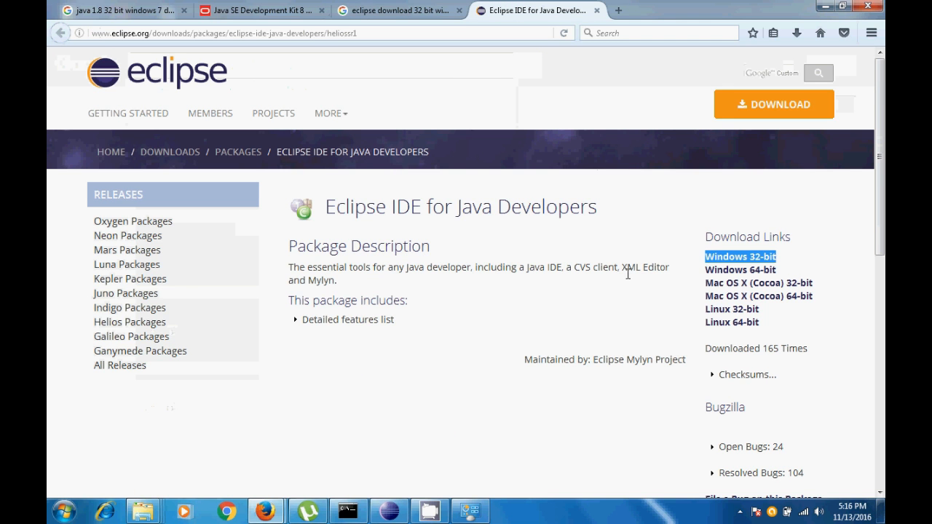
left_click(820, 243)
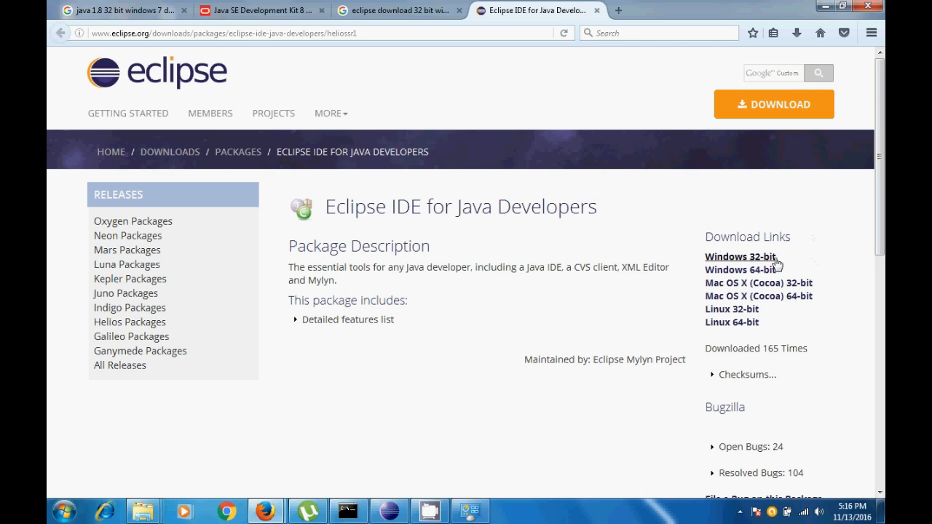
left_click_drag(779, 257, 704, 259)
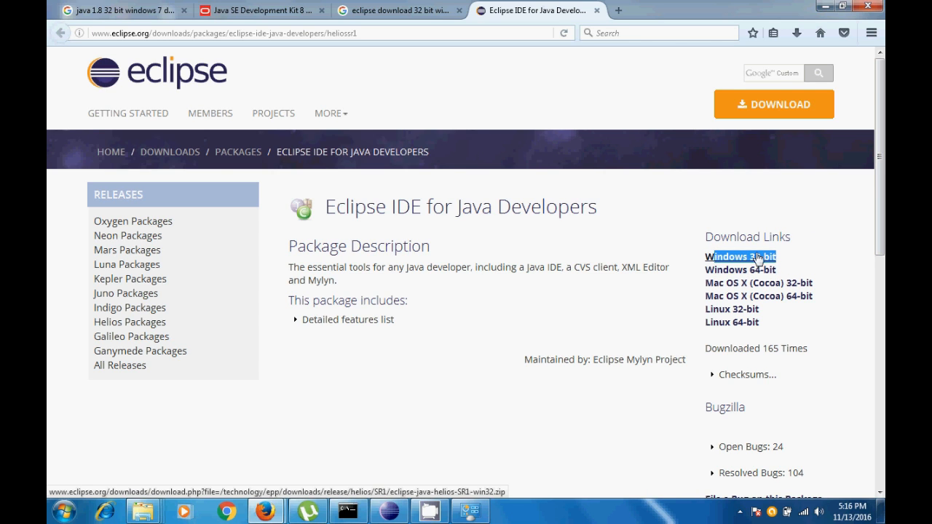
Show the full Firefox download history and select eclipse-java-juno-win32.zip
left_click(797, 32)
left_click(737, 85)
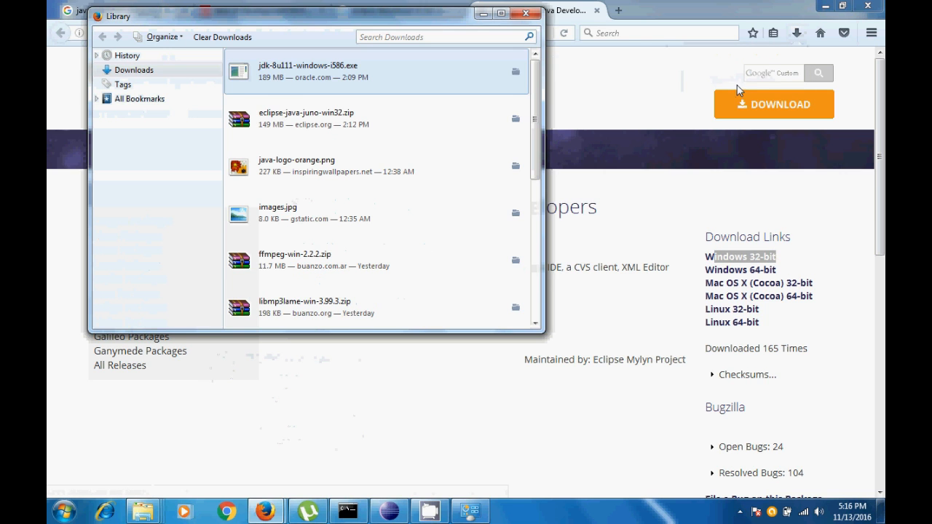
left_click(294, 116)
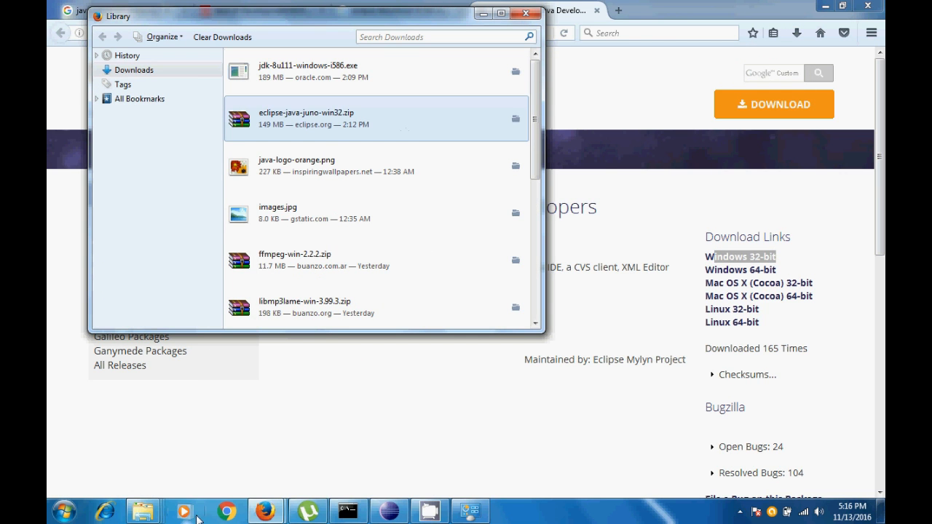
Switch to the Local Disk (D:) window, open the eclipse folder inside Software, and select the eclipse application
mouse_move(144, 511)
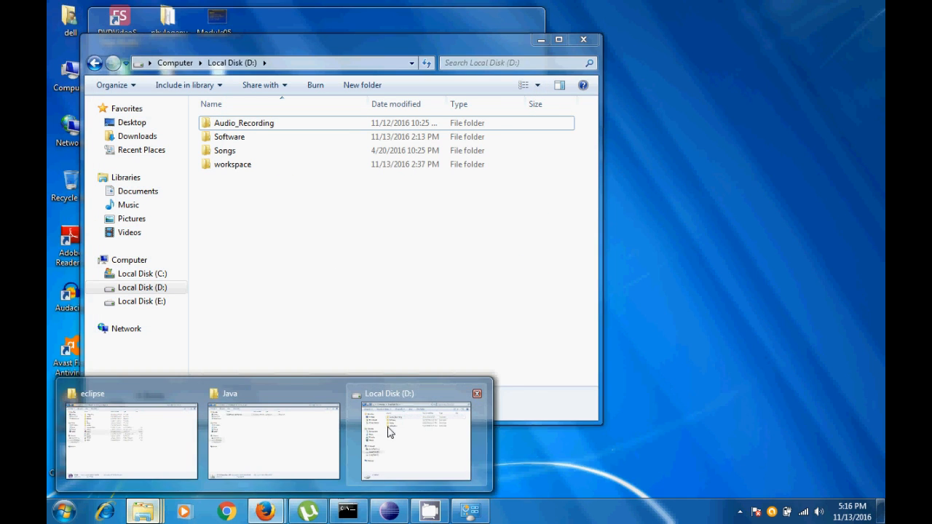
left_click(386, 434)
double_click(230, 138)
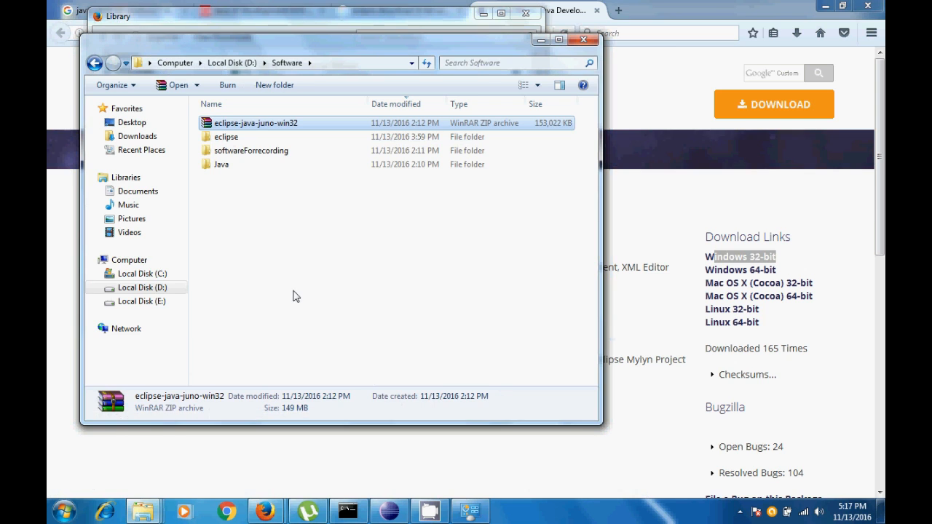
left_click(222, 142)
double_click(225, 142)
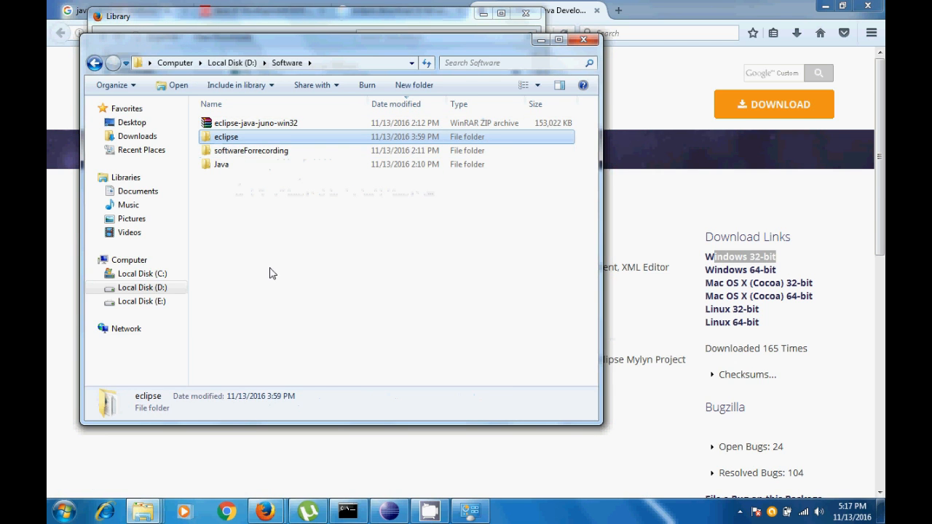
left_click(226, 233)
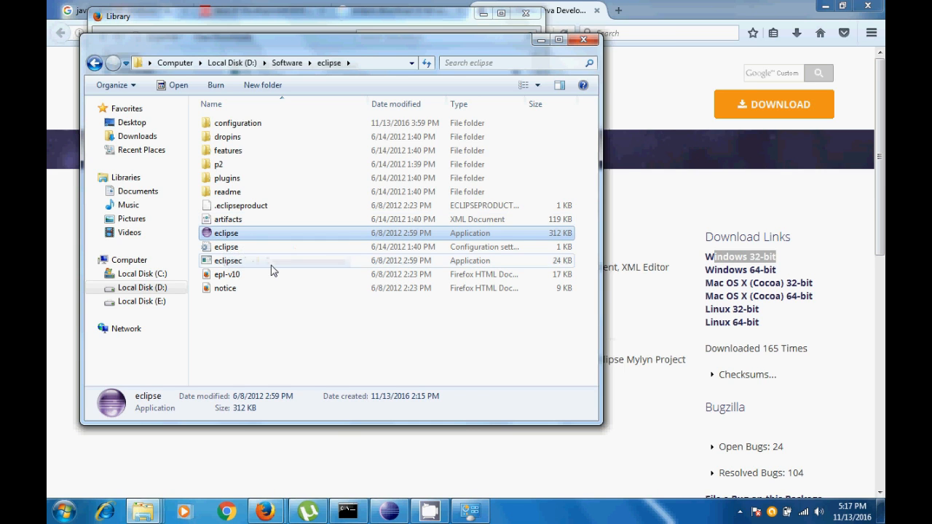
Switch to the running Eclipse window and exit it, confirming the closure
left_click(404, 516)
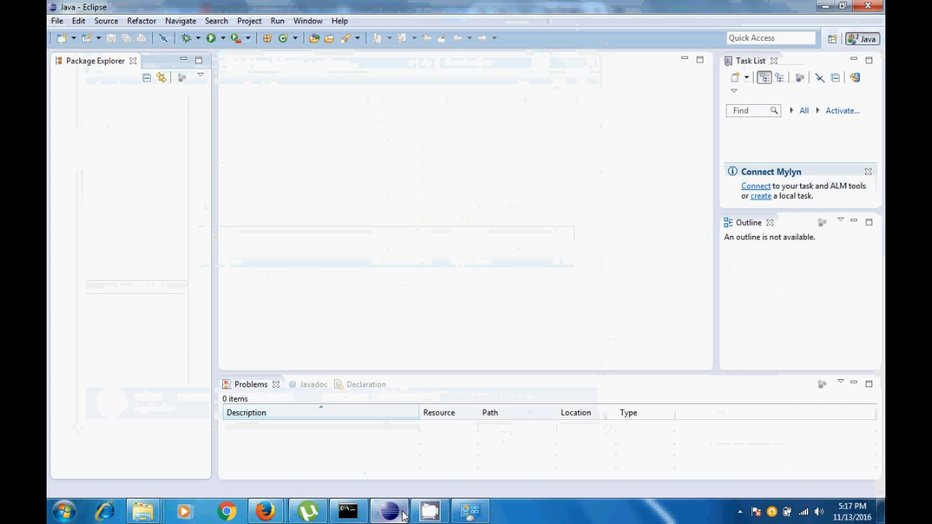
left_click(868, 6)
left_click(556, 268)
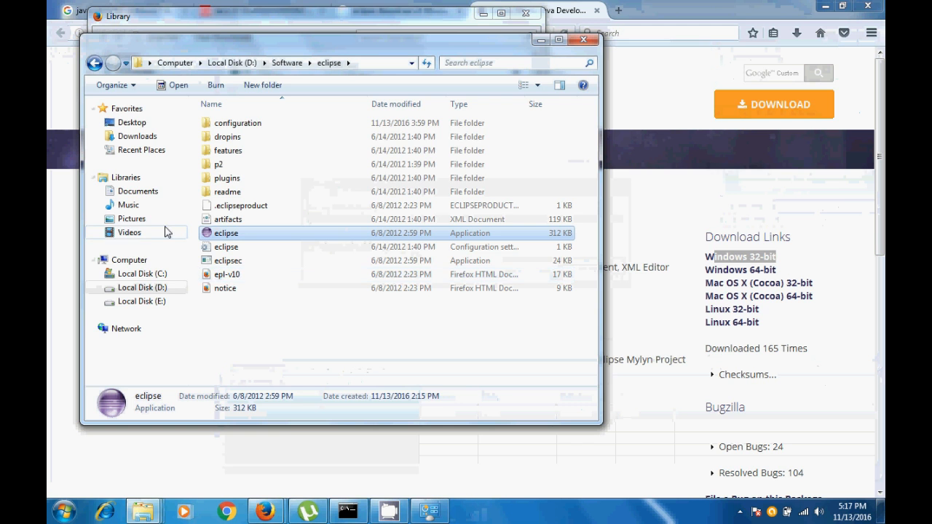
Launch the eclipse application from its folder and accept D:\workspace as the workspace
double_click(229, 236)
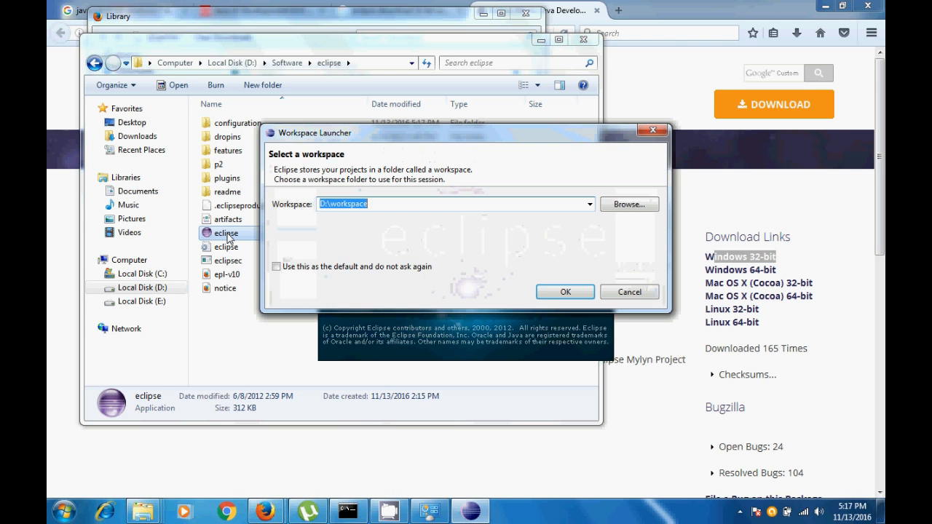
left_click(385, 205)
left_click_drag(385, 205, 314, 201)
left_click_drag(404, 207, 267, 205)
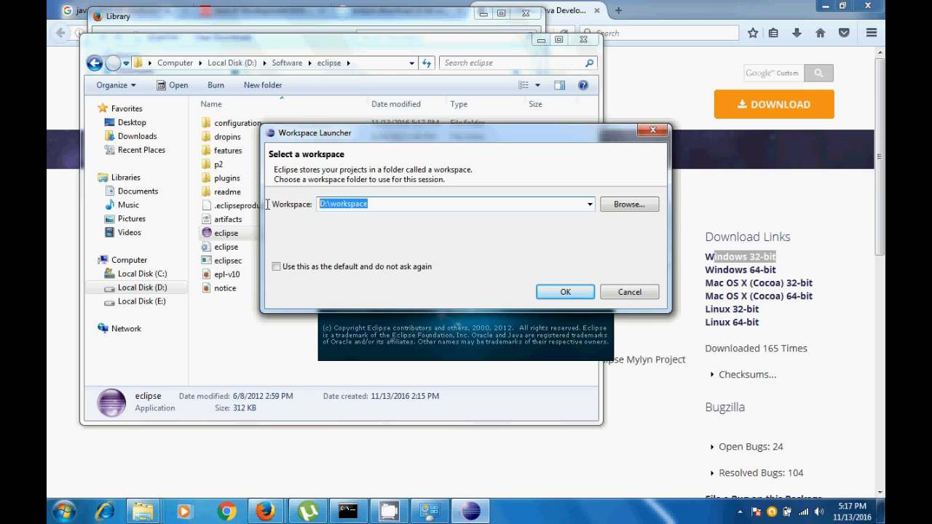
left_click(563, 294)
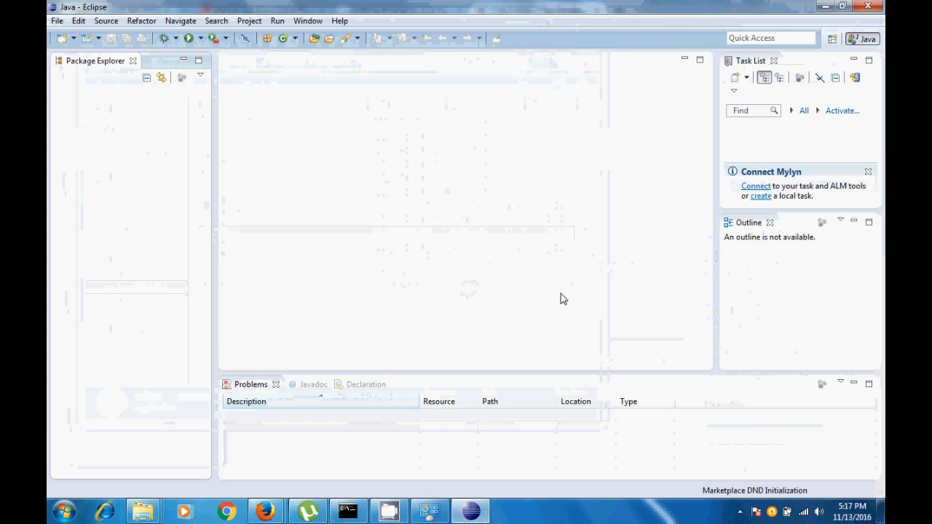
Close the Task List and Outline views in the Java perspective
left_click(774, 60)
left_click(770, 62)
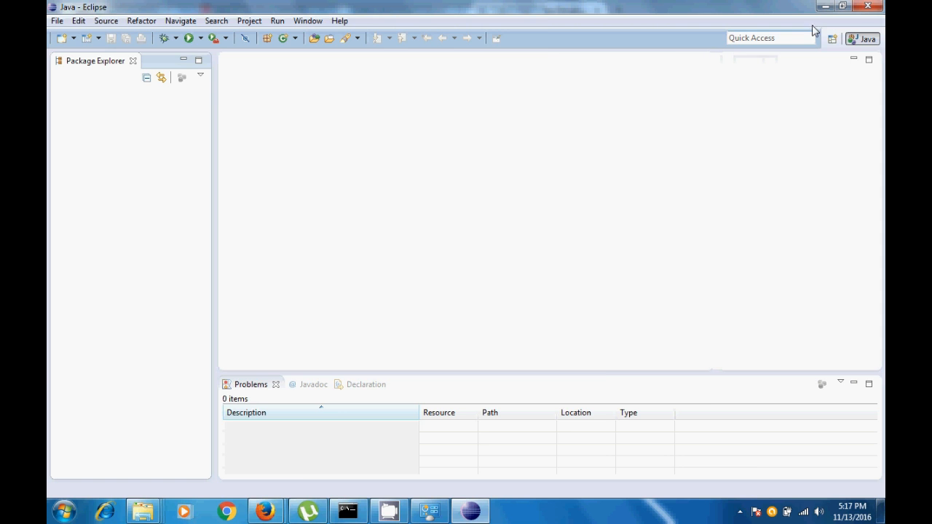
Minimize Eclipse, return to the eclipse folder, and open the eclipse application again
left_click(822, 7)
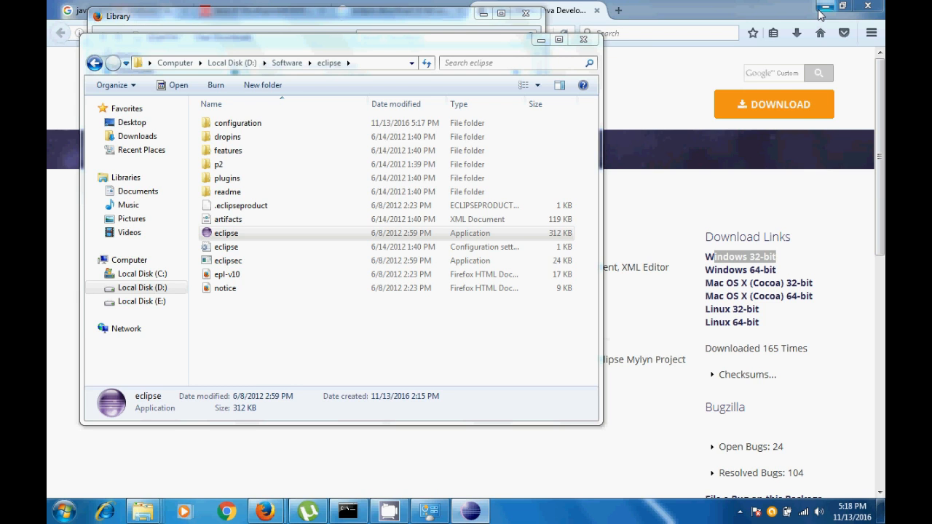
left_click(211, 235)
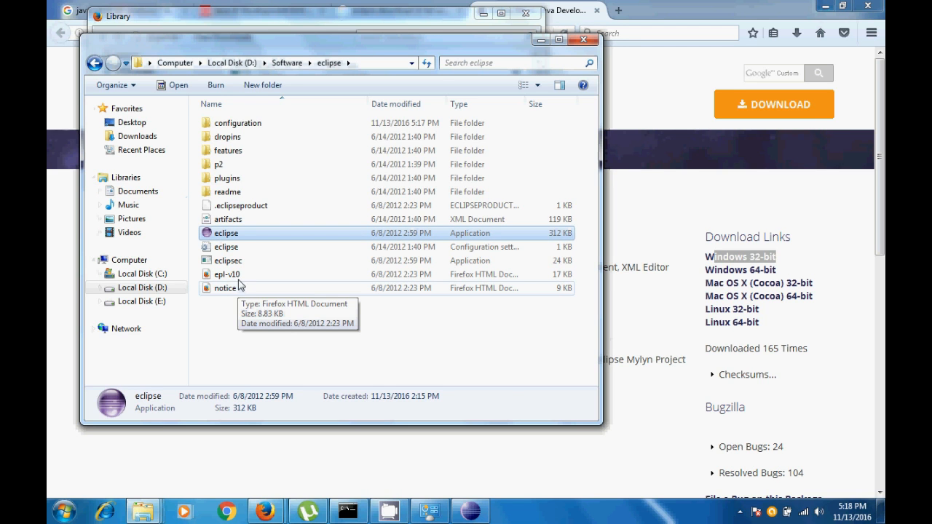
double_click(234, 238)
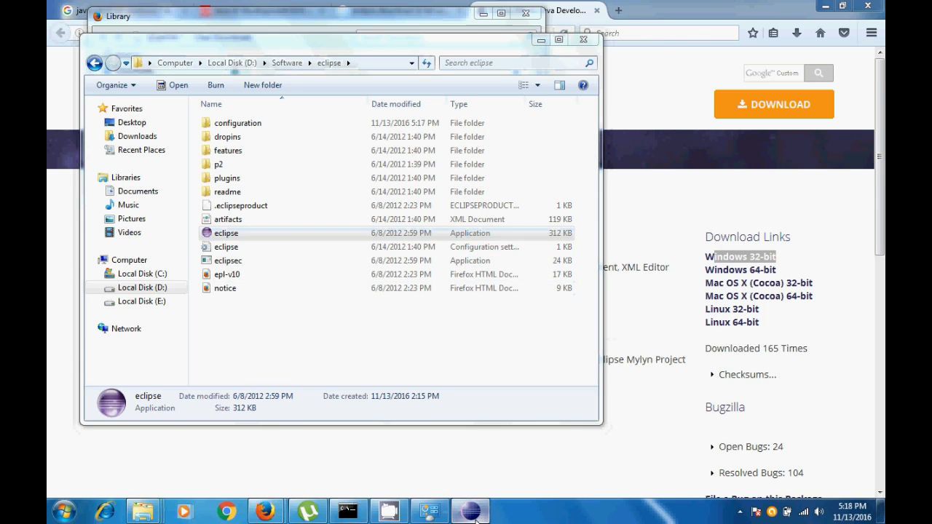